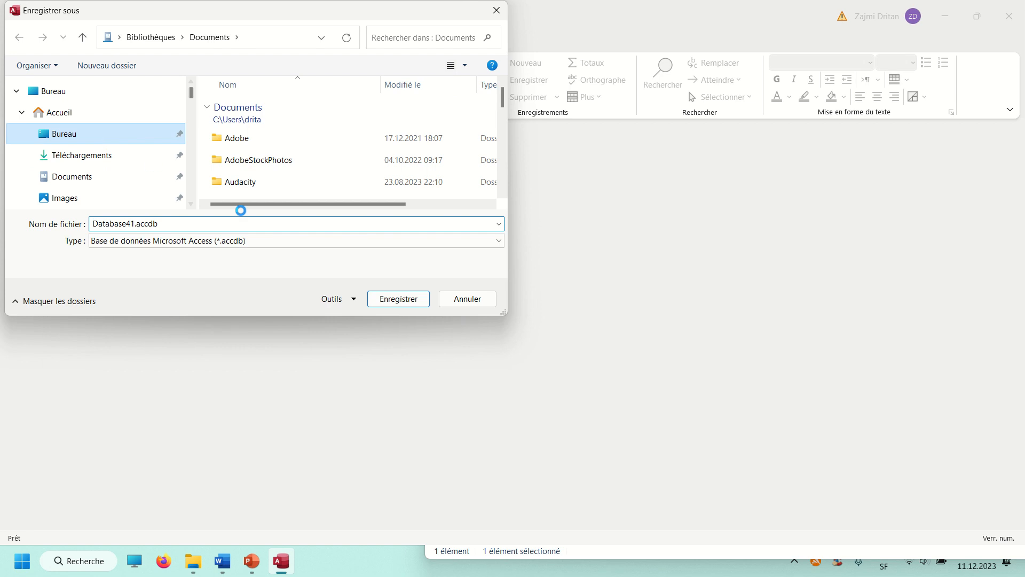
# Choose the Bureau folder as the save location and replace the default database file name with MUSIQUE
pyautogui.click(175, 224)
pyautogui.click(176, 223)
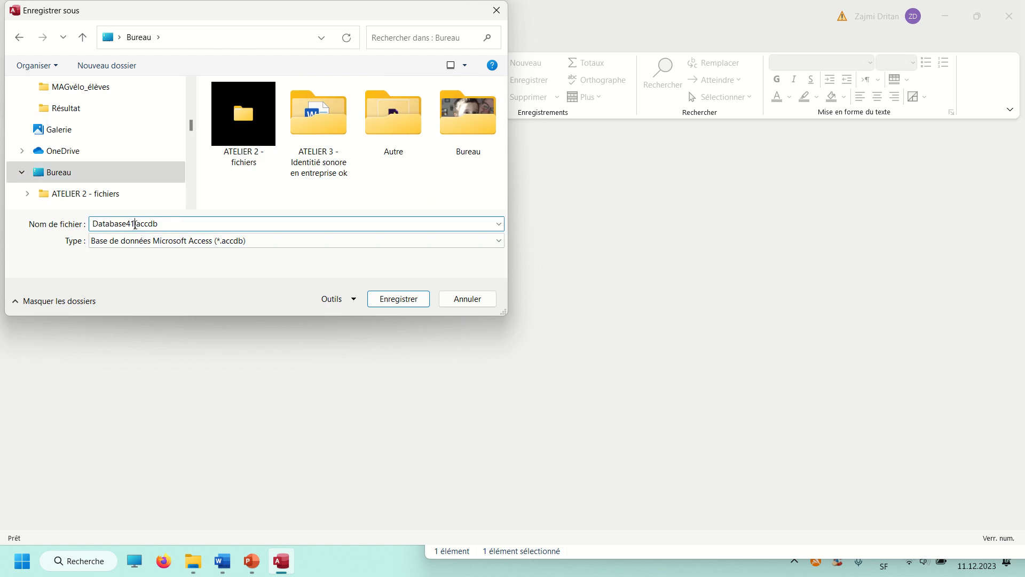
pyautogui.moveTo(135, 224); pyautogui.dragTo(79, 239)
pyautogui.write('Musique')
pyautogui.press('BackSpace')
pyautogui.press('BackSpace')
pyautogui.press('BackSpace')
pyautogui.press('BackSpace')
pyautogui.press('BackSpace')
pyautogui.press('BackSpace')
pyautogui.press('capslock')
pyautogui.write('USIQUE')
pyautogui.press('capslock')
# Complete the file name as "MUSIQUE votrePrénom votreNom.accdb" and save the new database
pyautogui.write('votreprénom')
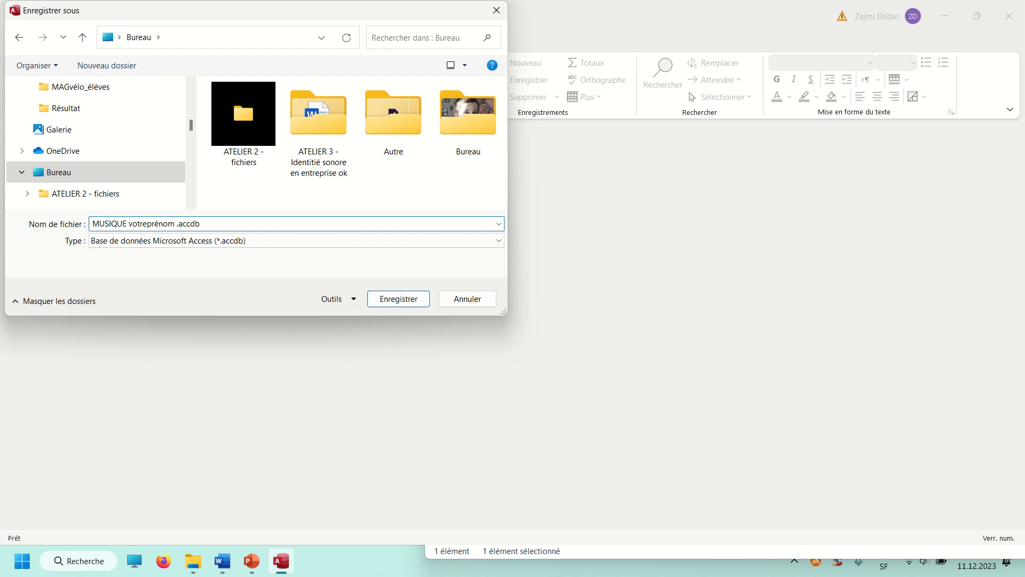
pyautogui.press('BackSpace')
pyautogui.press('BackSpace')
pyautogui.press('BackSpace')
pyautogui.press('BackSpace')
pyautogui.press('BackSpace')
pyautogui.press('BackSpace')
pyautogui.press('BackSpace')
pyautogui.write('Prénom votreNOm')
pyautogui.moveTo(208, 223); pyautogui.dragTo(203, 224)
pyautogui.write('o')
pyautogui.moveTo(500, 313); pyautogui.dragTo(650, 392)
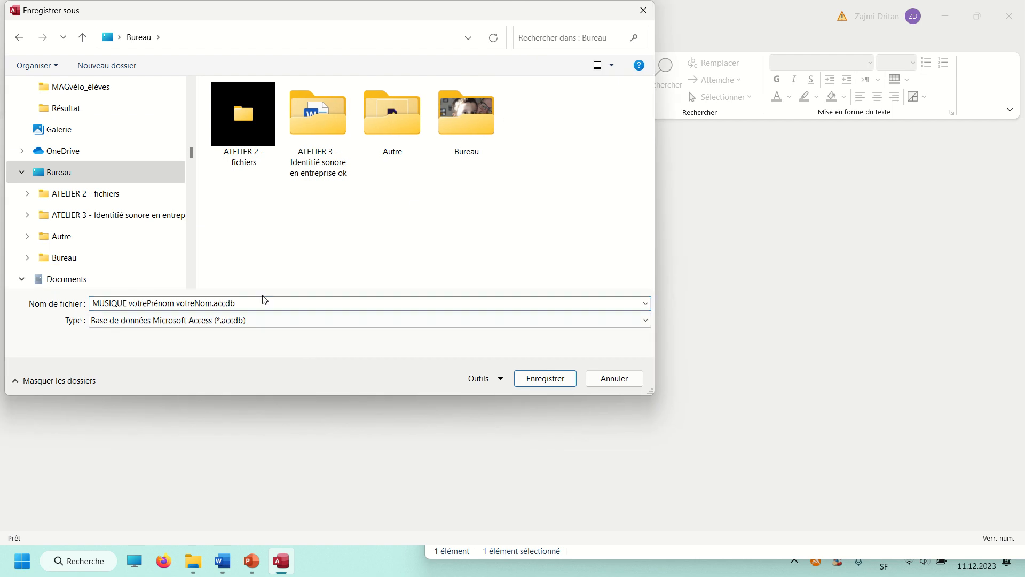
pyautogui.click(556, 382)
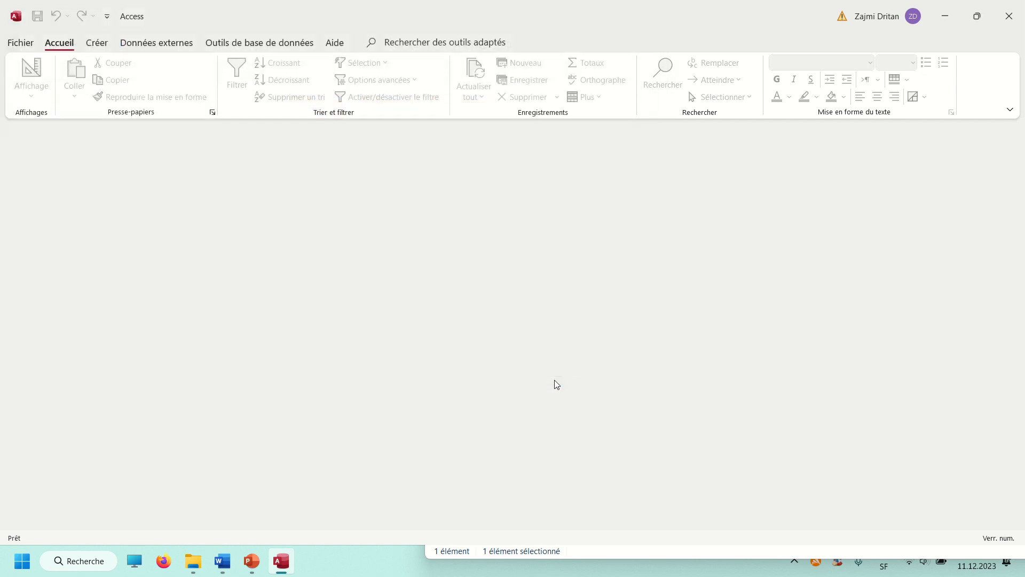
pyautogui.click(452, 129)
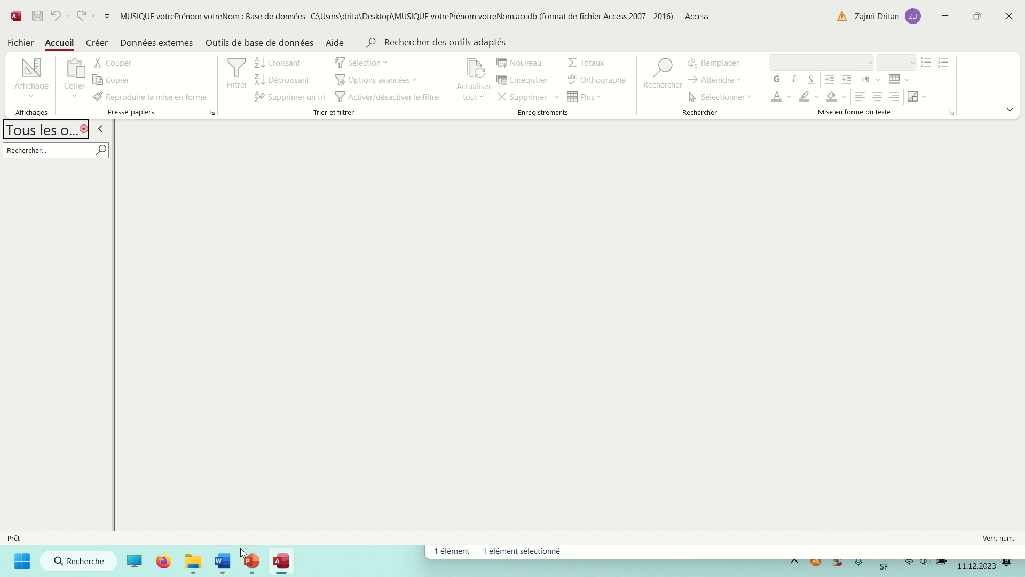
# Create a new table in the database and switch it to Design view
pyautogui.click(97, 45)
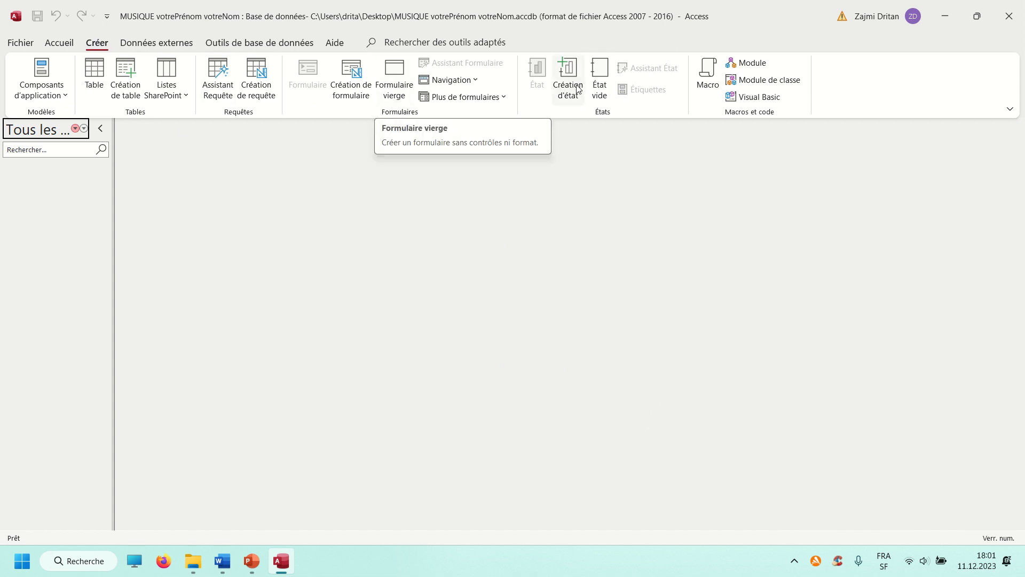
pyautogui.click(94, 75)
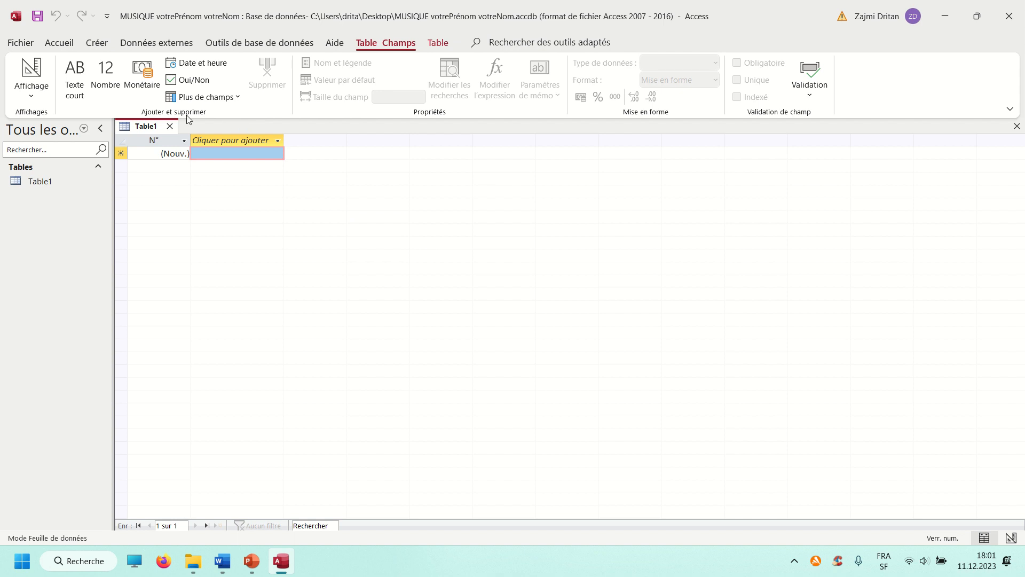
pyautogui.rightClick(149, 127)
pyautogui.click(201, 195)
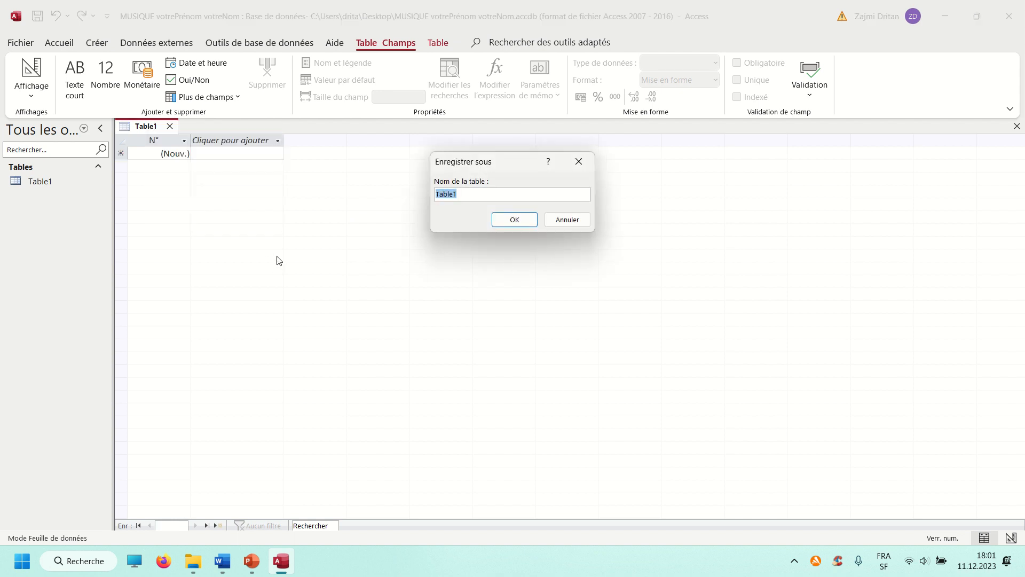
# Check the table names in the Word diagram Document1, and save the new Access table as NOMS_CHANSONS
pyautogui.click(223, 562)
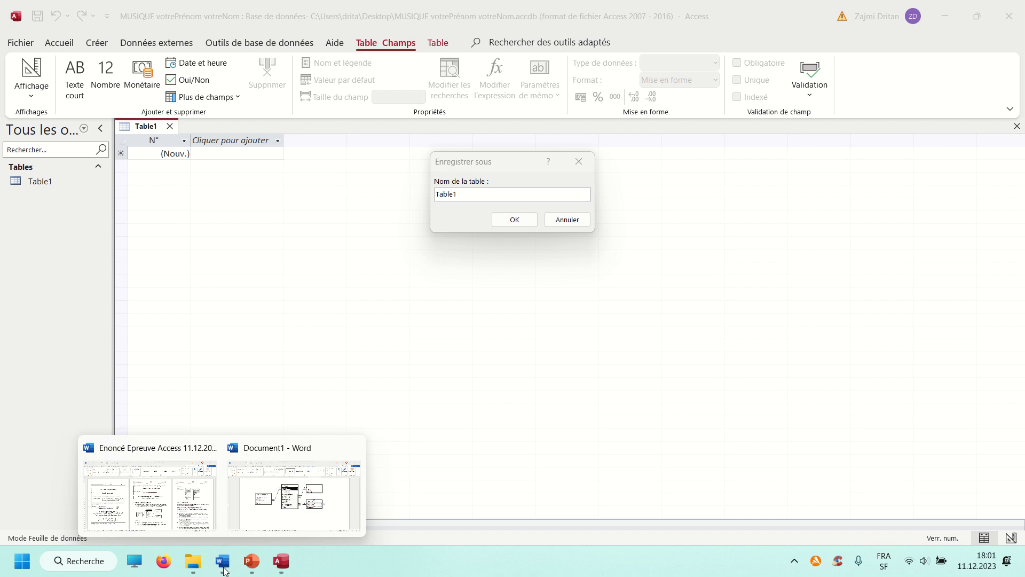
pyautogui.click(320, 512)
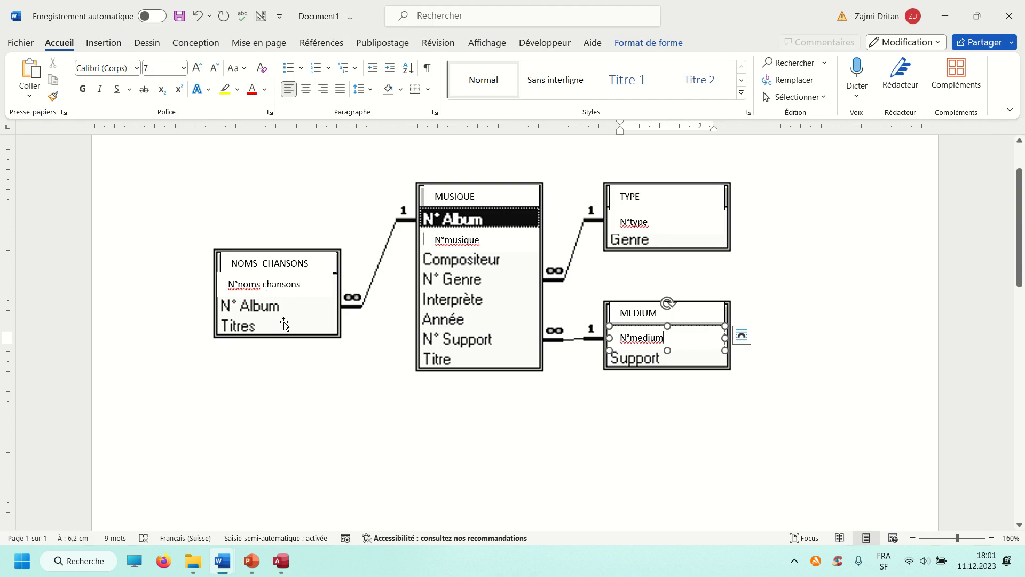
pyautogui.hotkey('alt', 'Tab')
pyautogui.press('capslock')
pyautogui.write('NOMS')
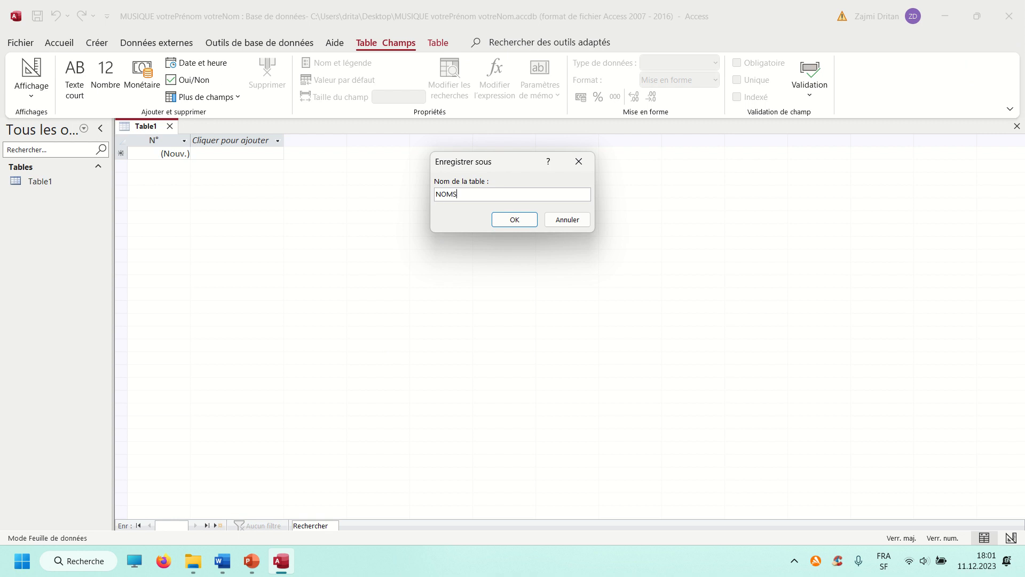
pyautogui.write('_CHANSONS')
pyautogui.click(531, 220)
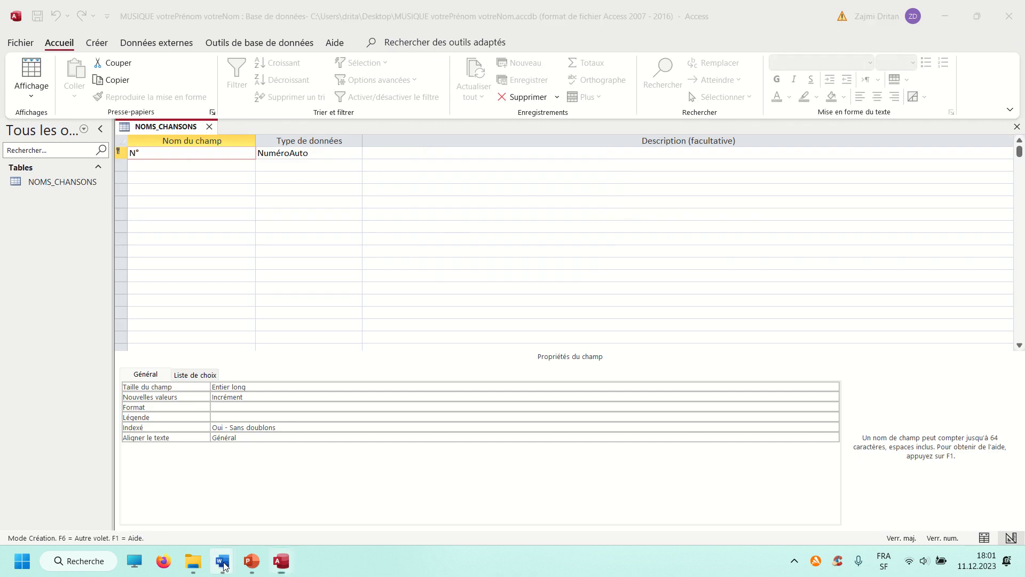
# In the Word diagram Document1, underline the key fields N°noms chansons, N°musique and N°type, and return to Access
pyautogui.moveTo(222, 561)
pyautogui.click(294, 522)
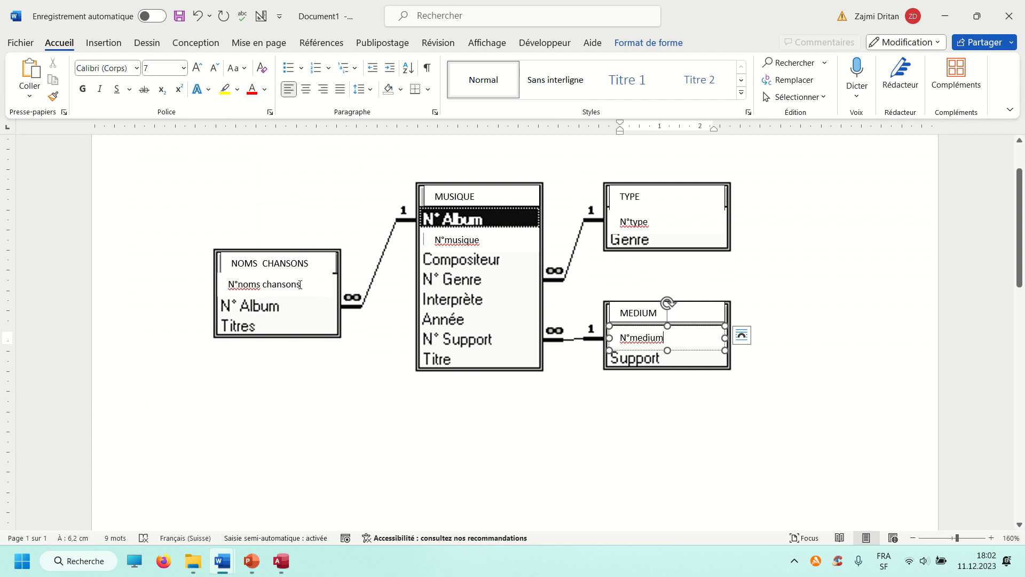
pyautogui.moveTo(302, 284); pyautogui.dragTo(227, 284)
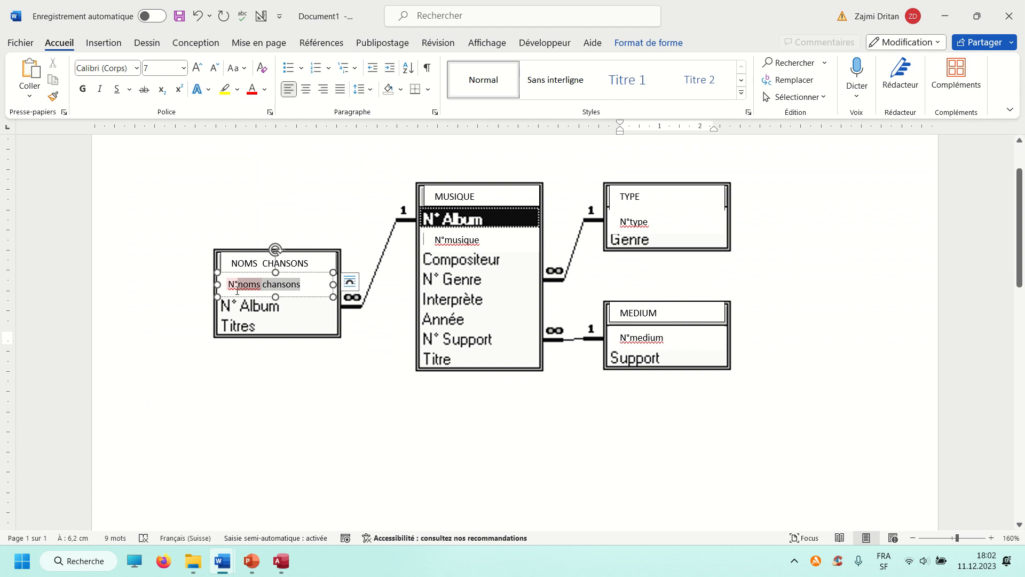
pyautogui.click(117, 89)
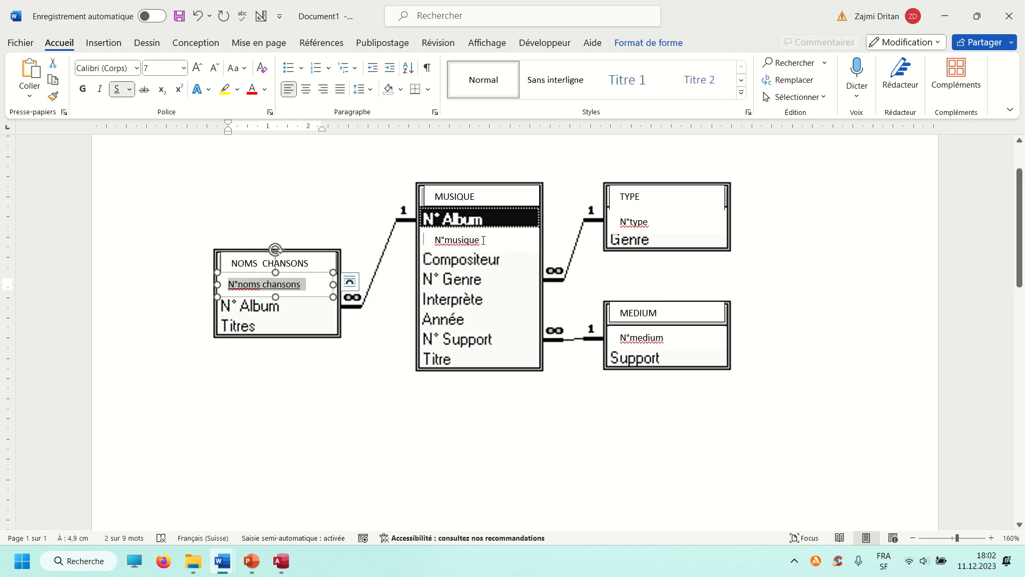
pyautogui.moveTo(483, 239); pyautogui.dragTo(434, 240)
pyautogui.click(117, 89)
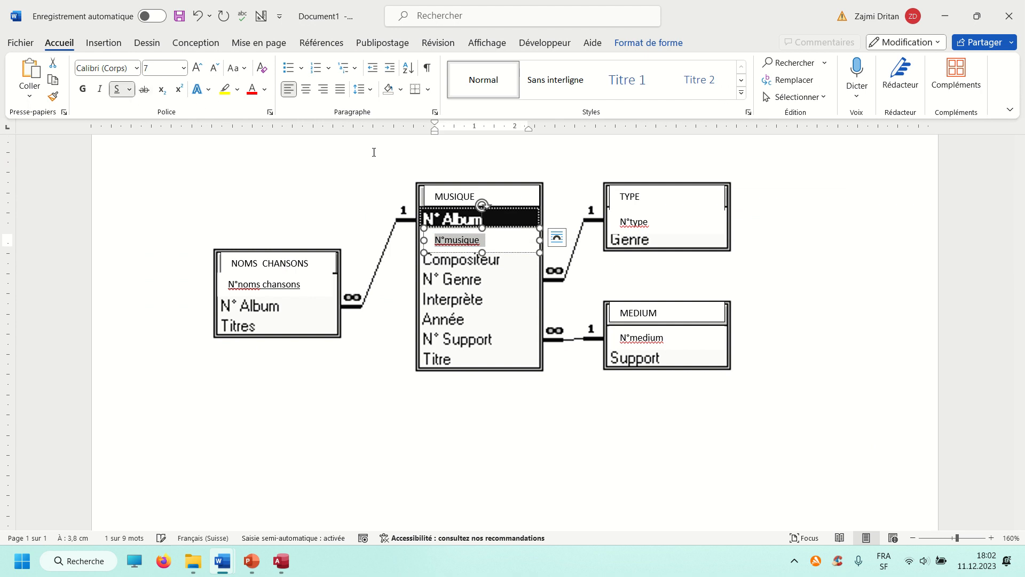
pyautogui.moveTo(652, 222); pyautogui.dragTo(603, 220)
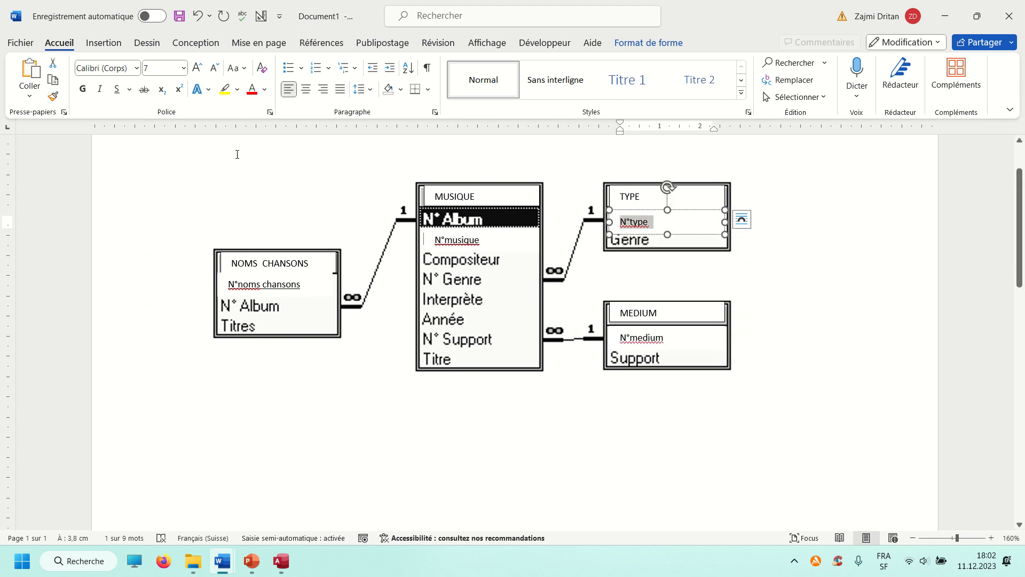
pyautogui.click(117, 89)
pyautogui.hotkey('alt', 'Tab')
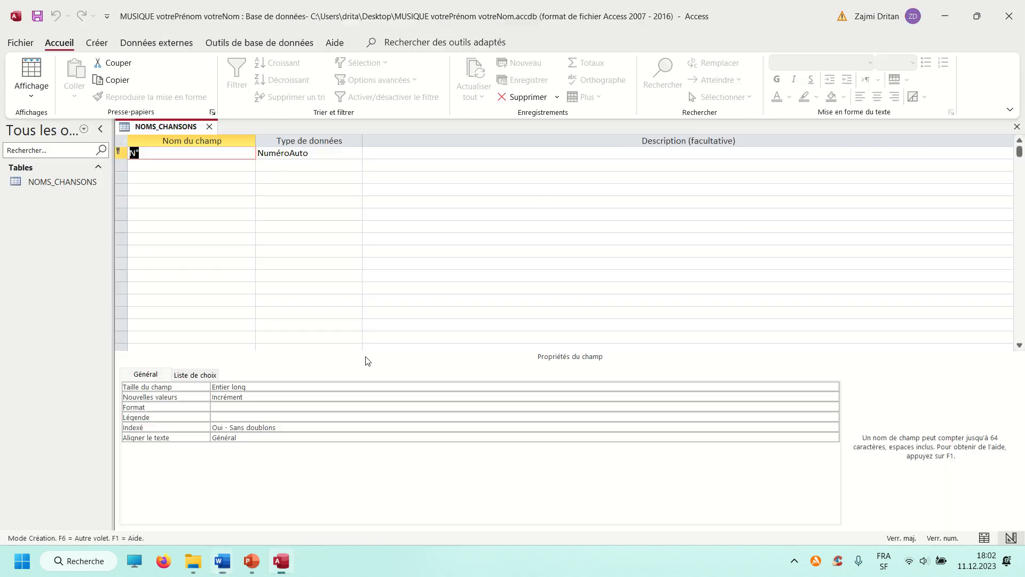
# Rename the primary key field of the NOMS_CHANSONS table as N°Noms_chansons
pyautogui.click(195, 177)
pyautogui.hotkey('alt', 'Tab')
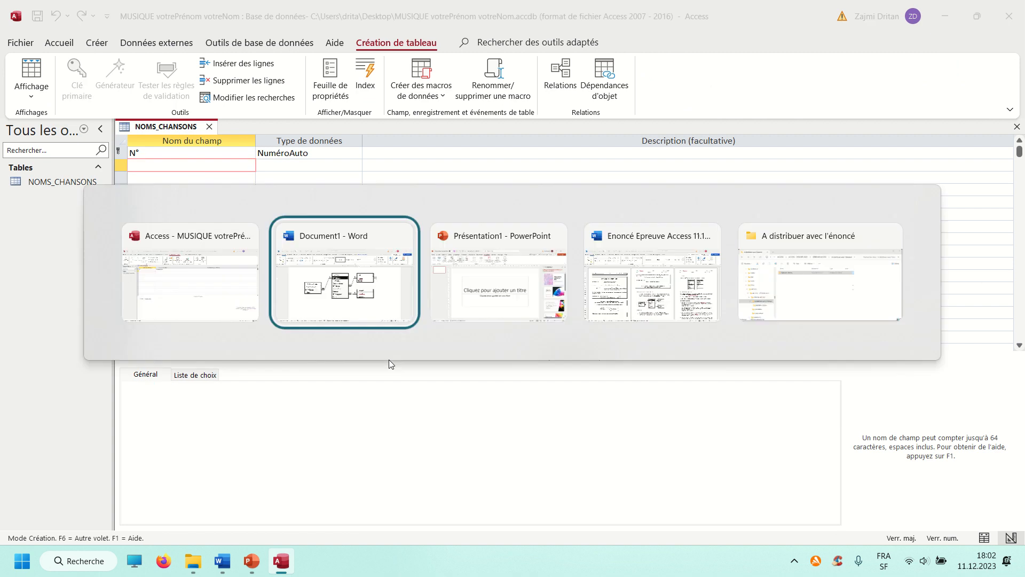
pyautogui.hotkey('alt', 'Tab')
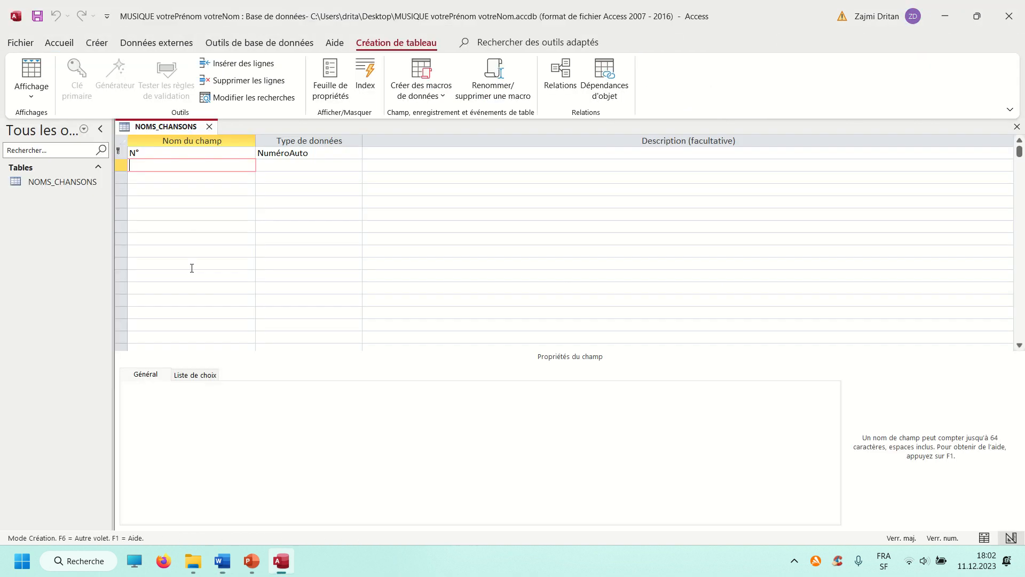
pyautogui.click(157, 154)
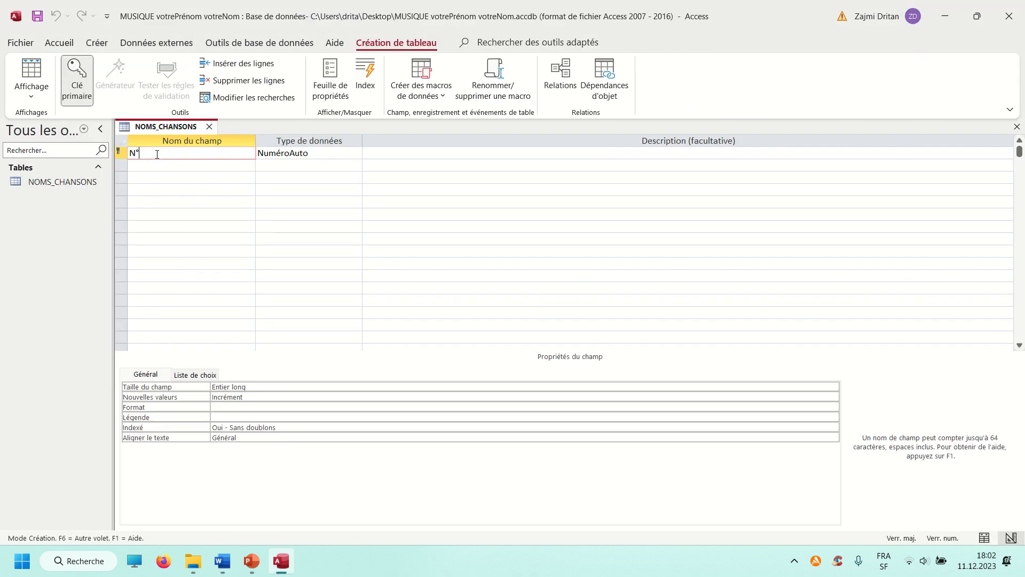
pyautogui.write('N')
pyautogui.press('capslock')
pyautogui.write('oms_chansons')
# Consult the Word diagram and add a second field named N°Album to the NOMS_CHANSONS table
pyautogui.hotkey('alt', 'Tab')
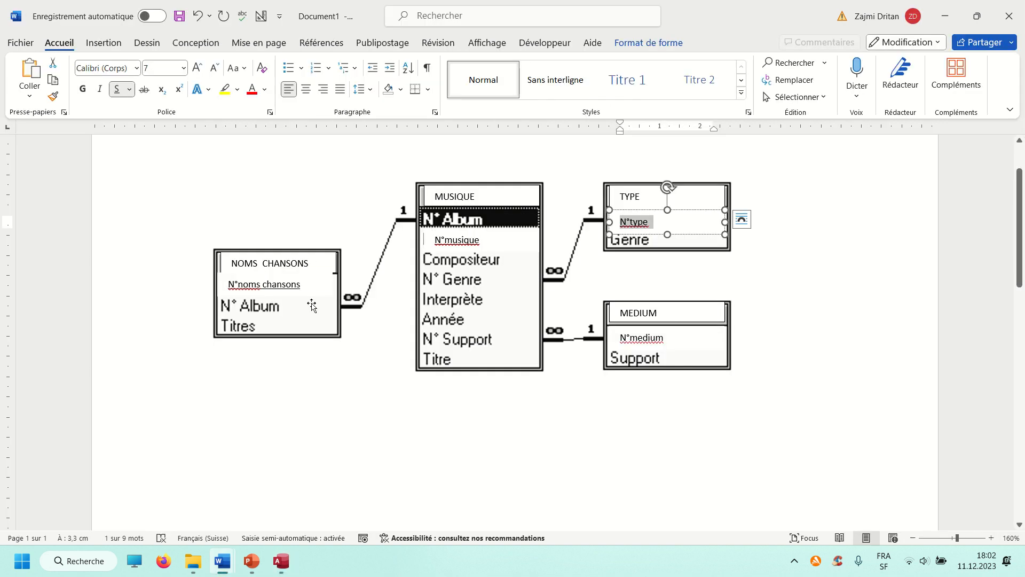
pyautogui.hotkey('alt', 'Tab')
pyautogui.click(158, 169)
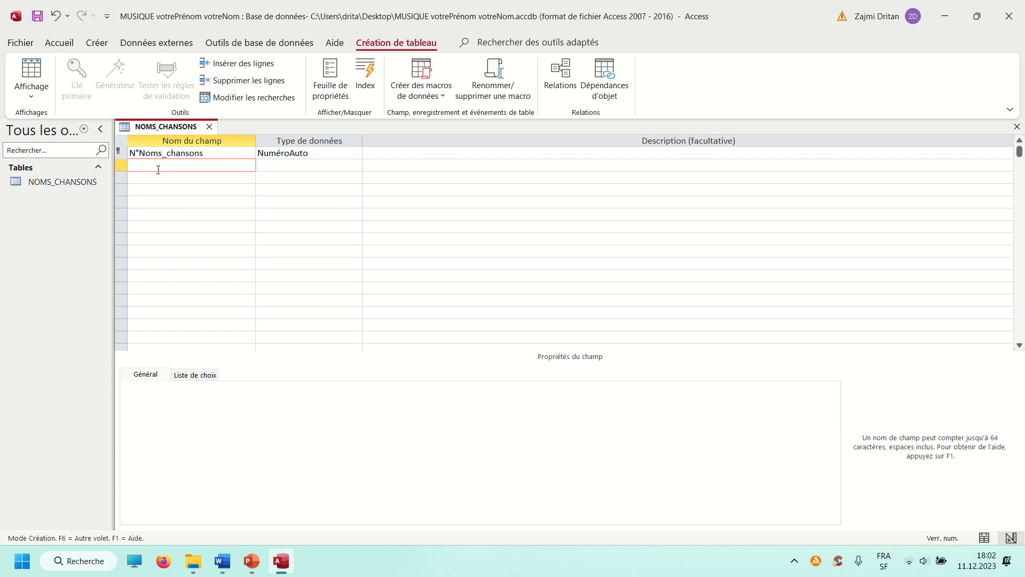
pyautogui.write('N°Album')
# Consult the Word diagram and add a third field named Titres to the NOMS_CHANSONS table
pyautogui.hotkey('alt', 'Tab')
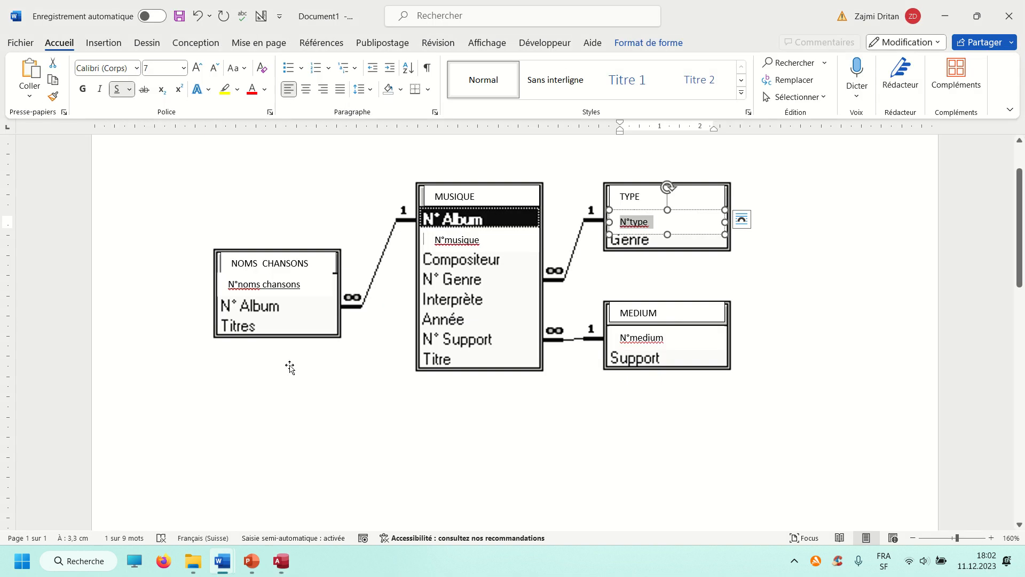
pyautogui.hotkey('alt', 'Tab')
pyautogui.click(147, 182)
pyautogui.write('Ti')
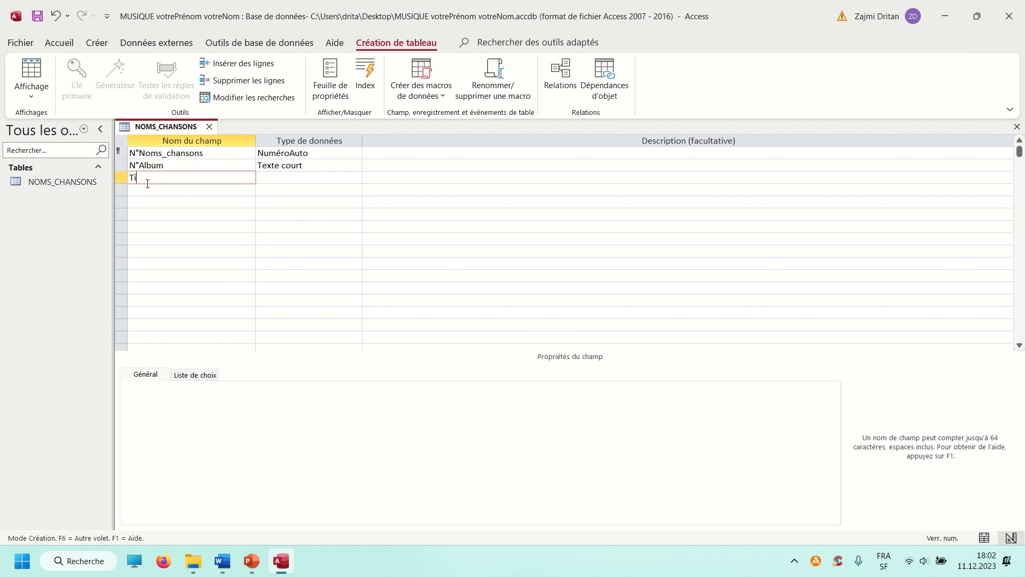
pyautogui.write('tres')
# Review the table relationships in the Word diagram, and set the field size of Titres to 100 in Access
pyautogui.hotkey('alt', 'Tab')
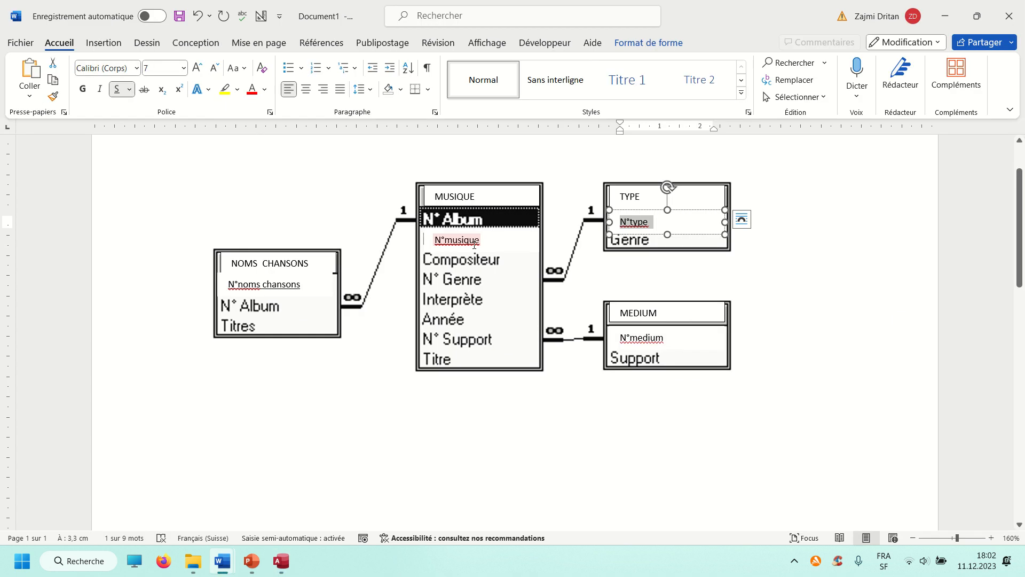
pyautogui.hotkey('alt', 'Tab')
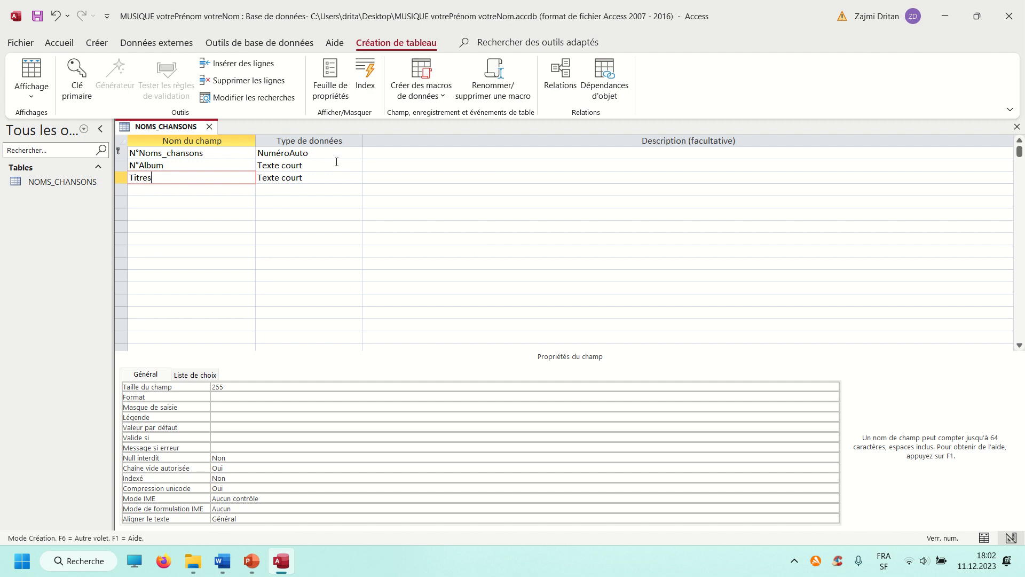
pyautogui.click(179, 386)
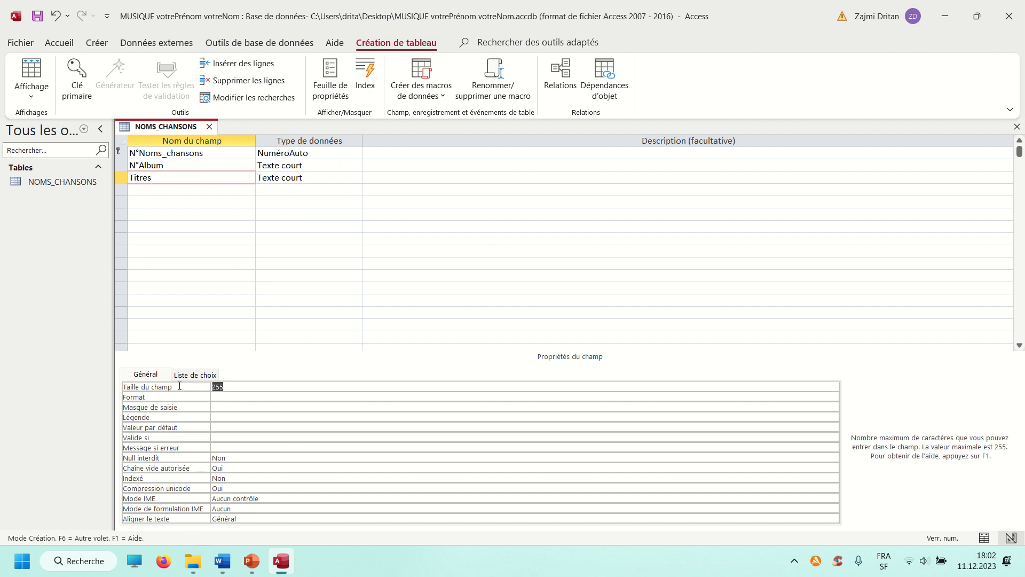
pyautogui.write('100')
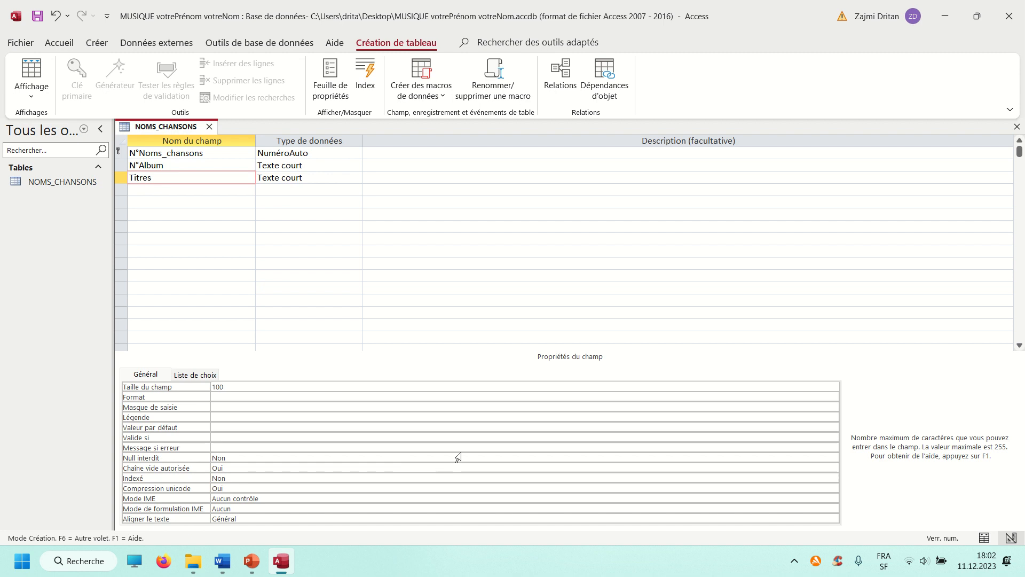
pyautogui.click(215, 177)
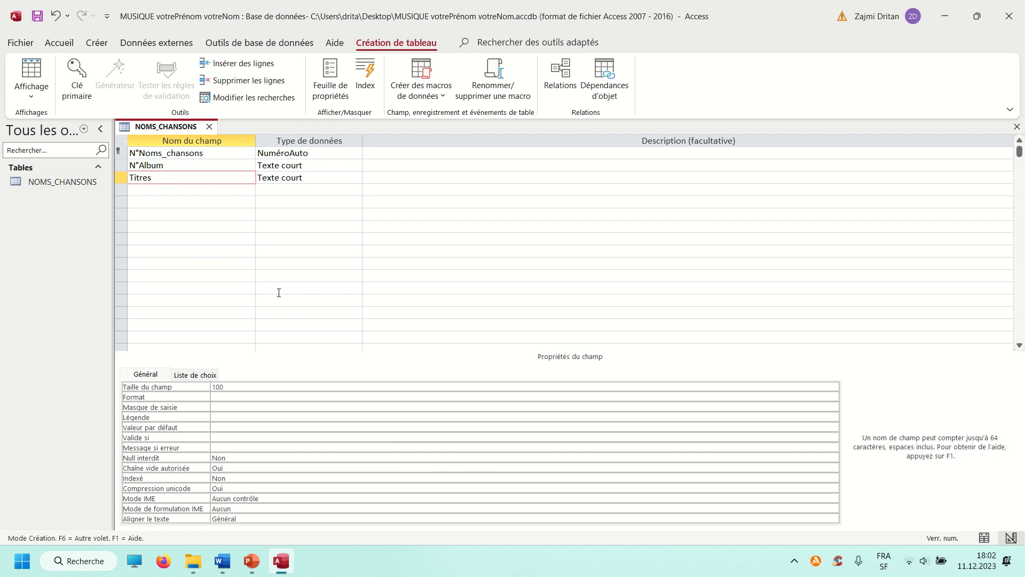
# Check the data types of Titres and N°Album and the primary key setting of N°Noms_chansons
pyautogui.click(310, 180)
pyautogui.click(316, 165)
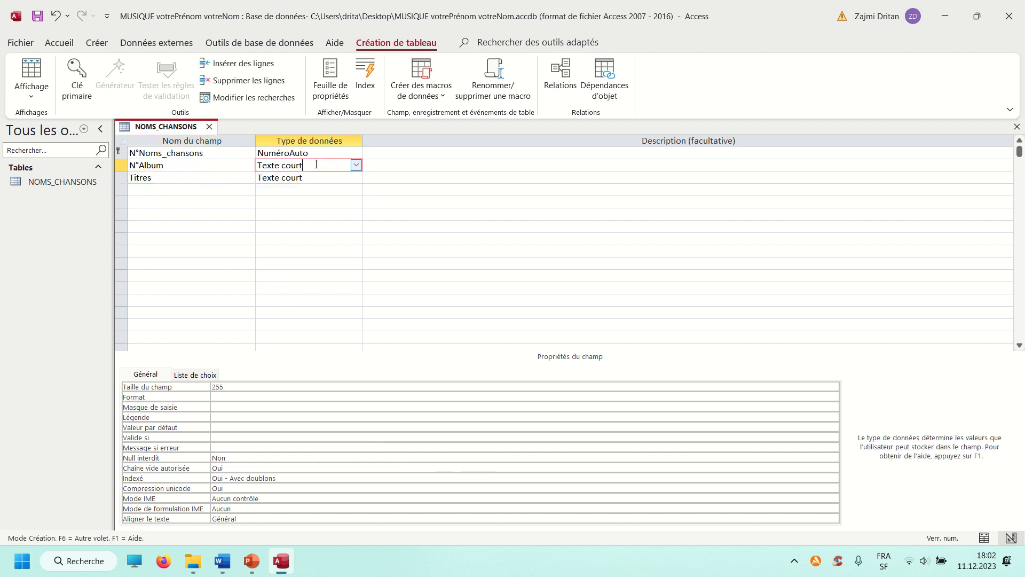
pyautogui.click(121, 152)
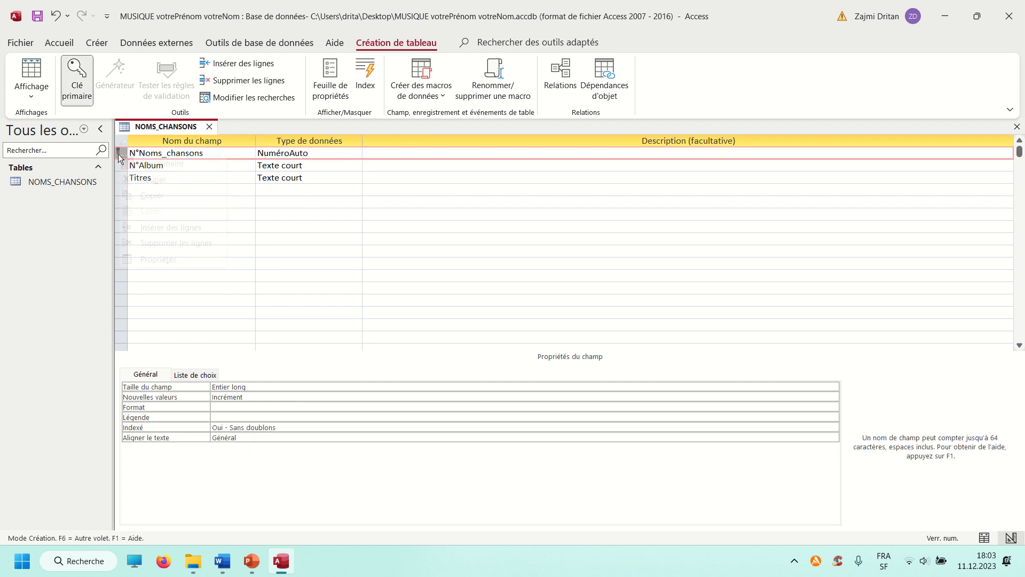
pyautogui.rightClick(120, 153)
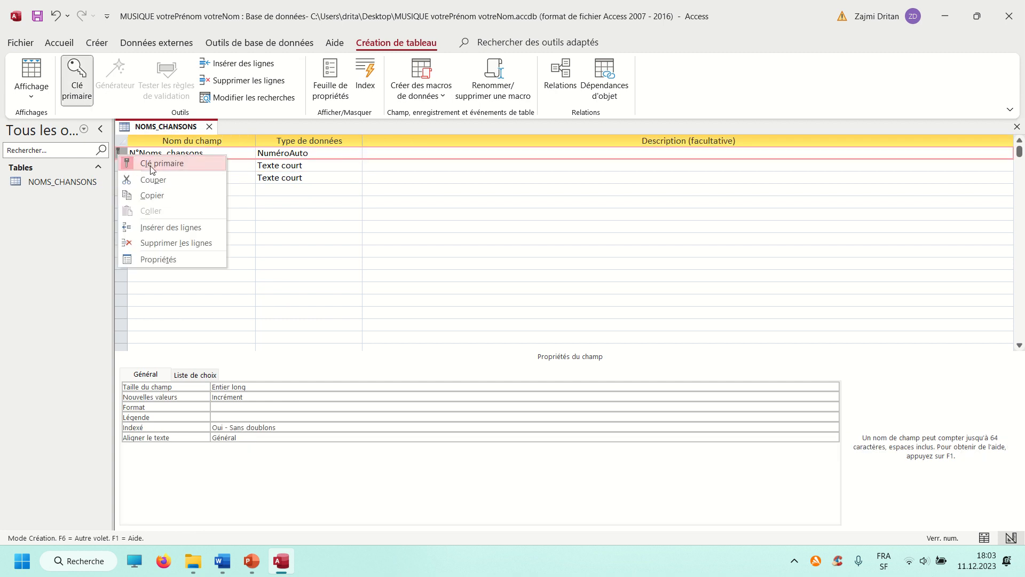
pyautogui.click(336, 191)
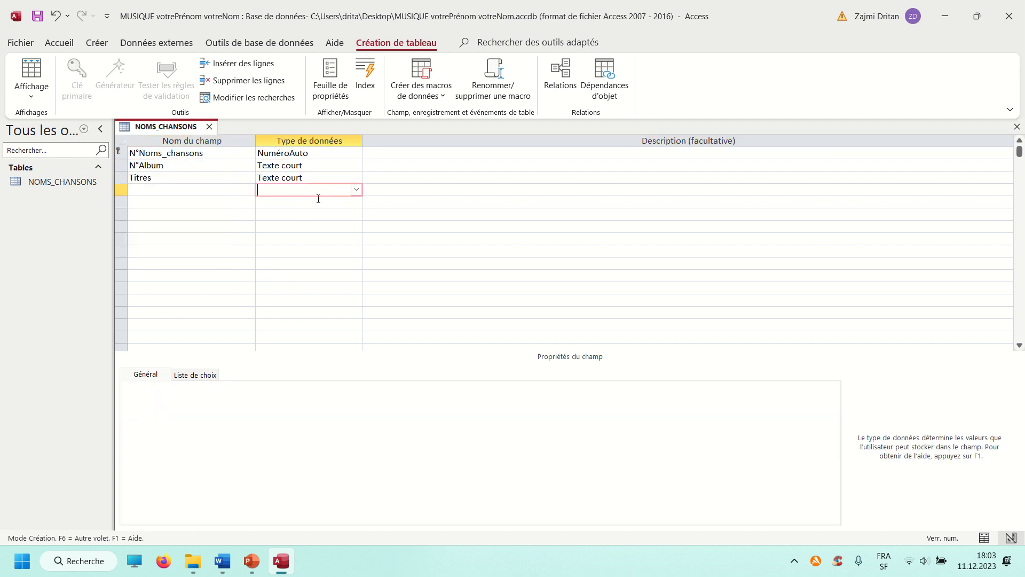
# Review the NOMS CHANSONS fields in the Word diagram, and set the field size of N°Album to 100 in Access
pyautogui.click(209, 157)
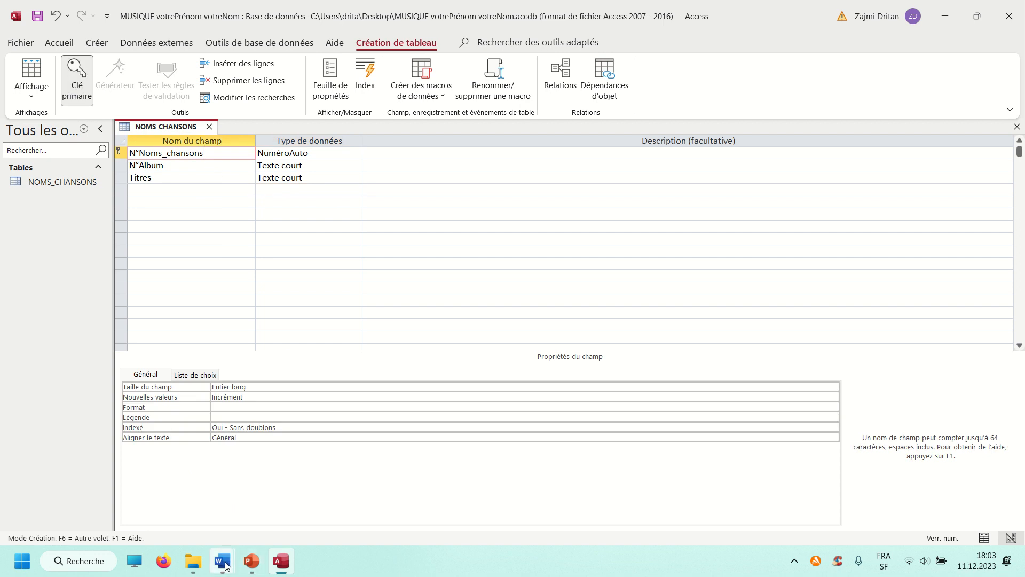
pyautogui.moveTo(222, 561)
pyautogui.click(303, 512)
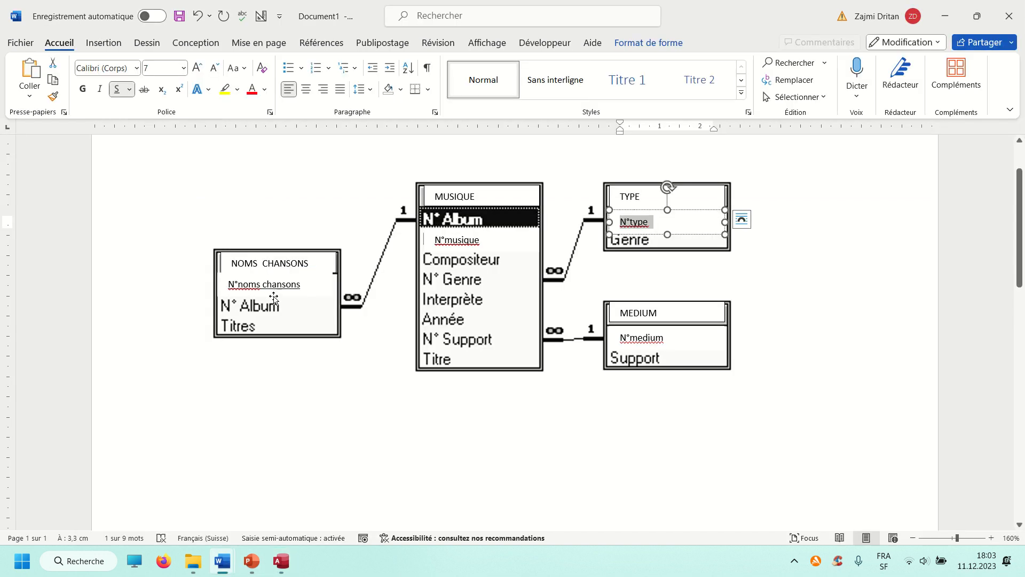
pyautogui.hotkey('alt', 'Tab')
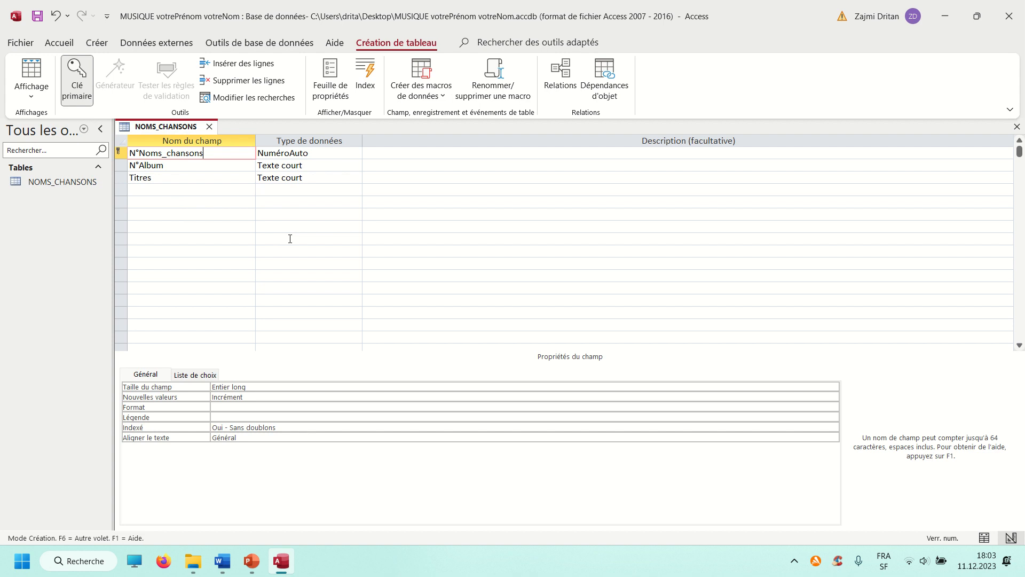
pyautogui.click(321, 165)
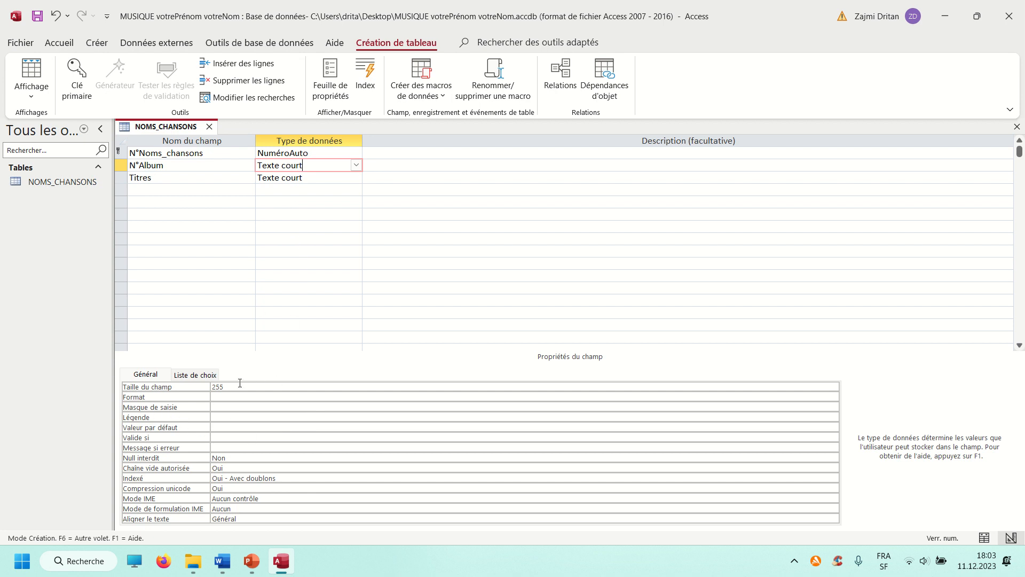
pyautogui.click(203, 388)
pyautogui.write('100')
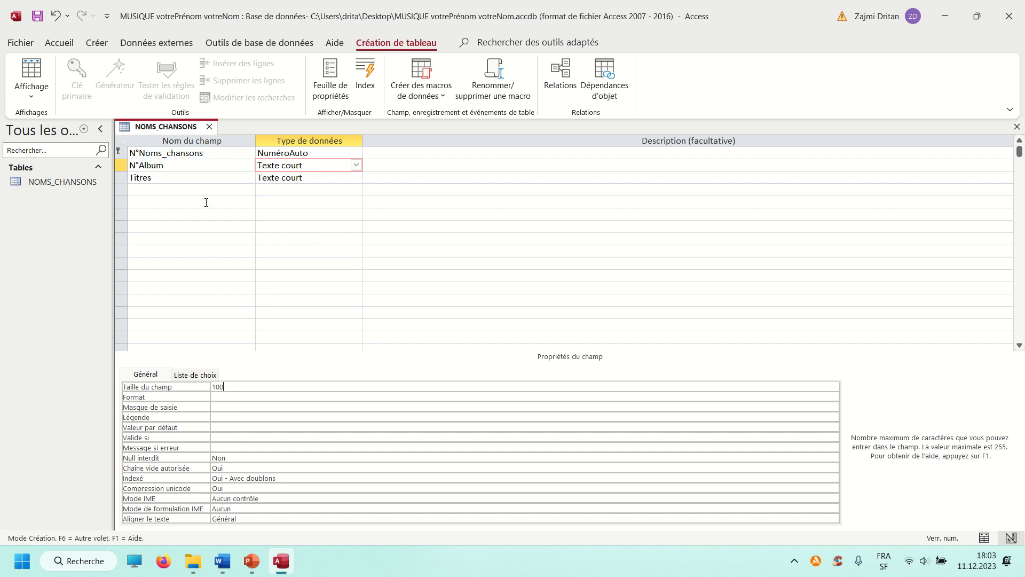
# Close the NOMS_CHANSONS table and save the changes to its structure
pyautogui.click(291, 153)
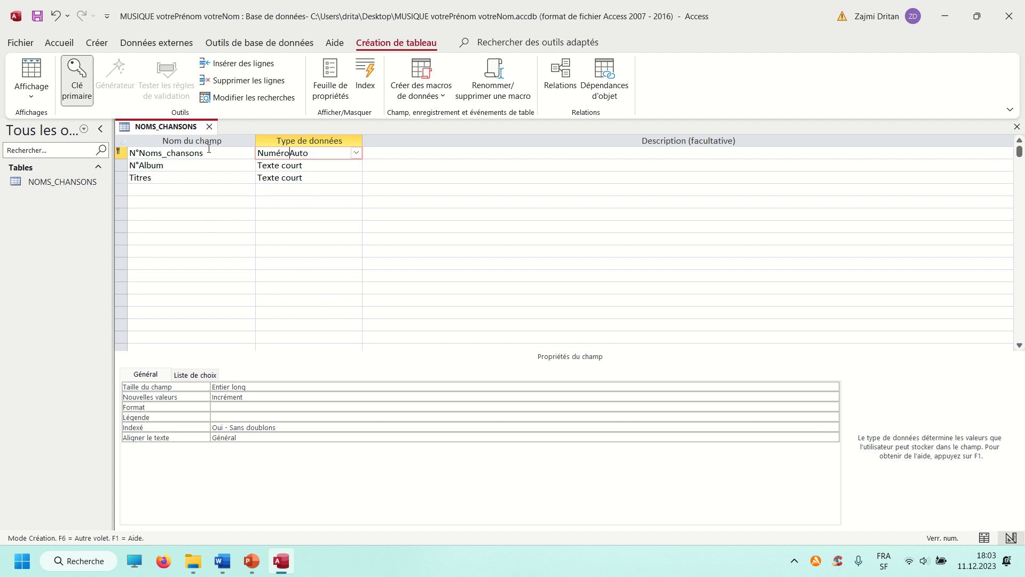
pyautogui.click(209, 127)
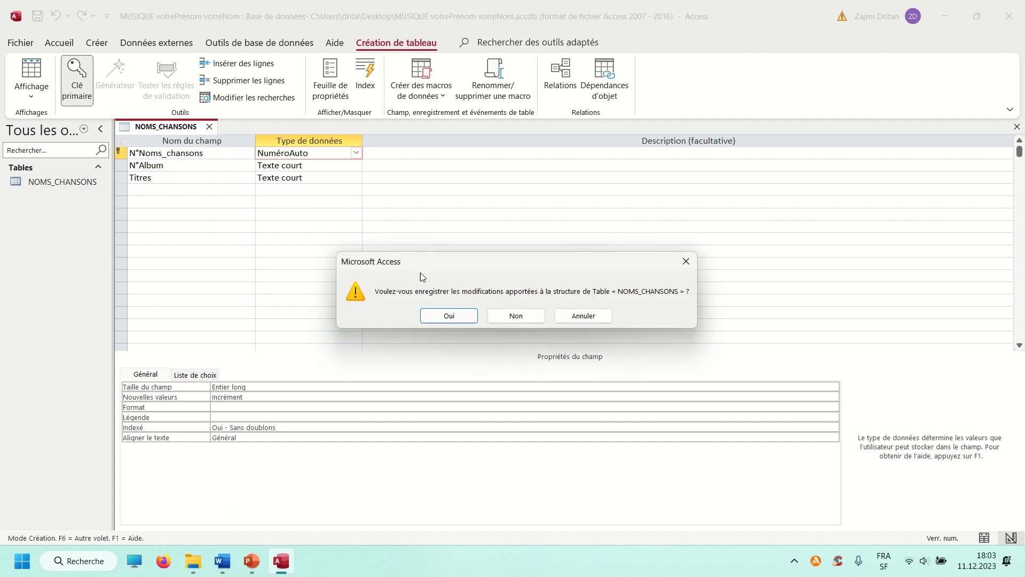
pyautogui.click(455, 318)
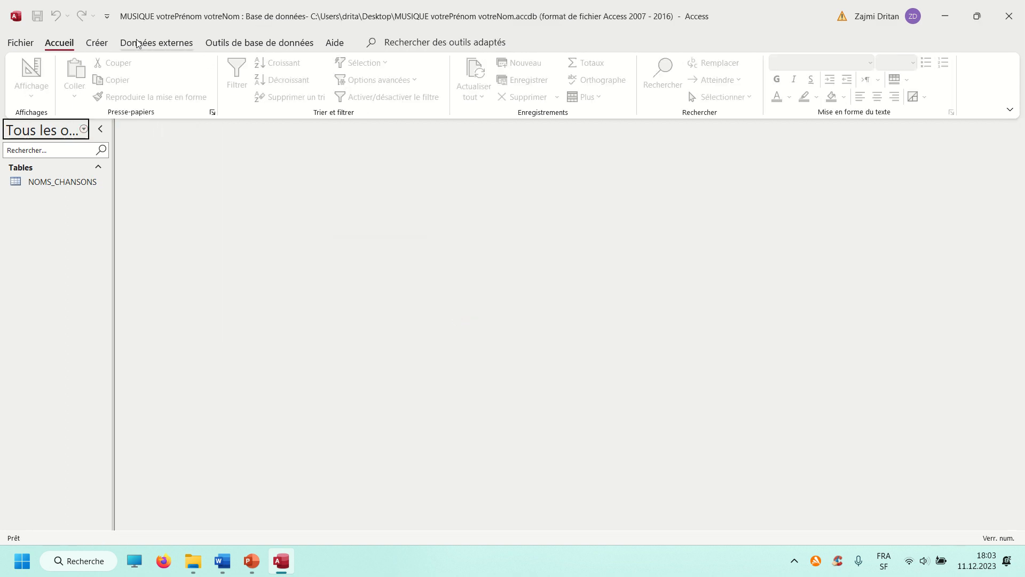
# Create a new table in Access, and switch to the Word diagram to consult the N°musique field of the MUSIQUE table
pyautogui.click(90, 45)
pyautogui.click(98, 78)
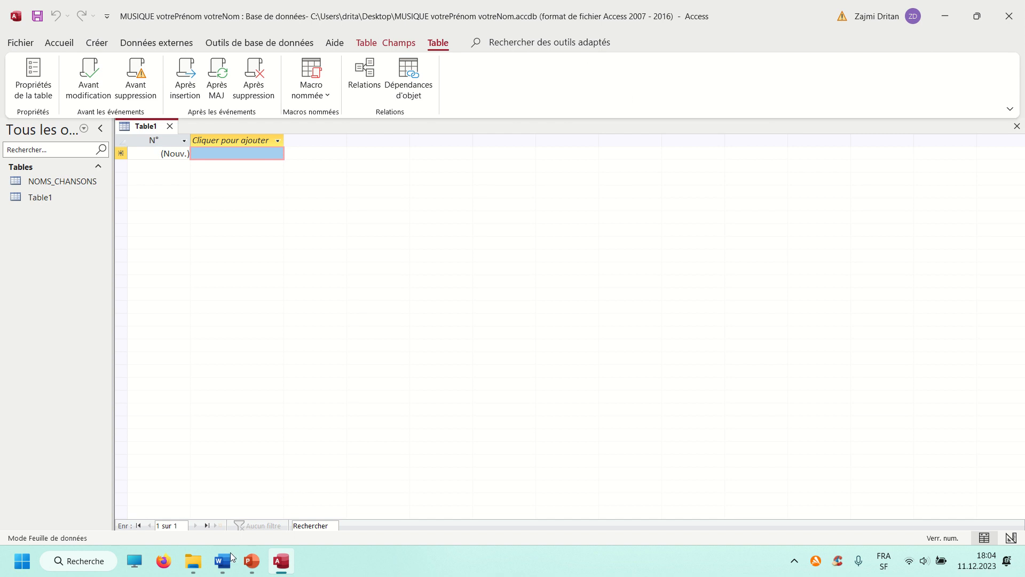
pyautogui.moveTo(231, 560)
pyautogui.click(326, 511)
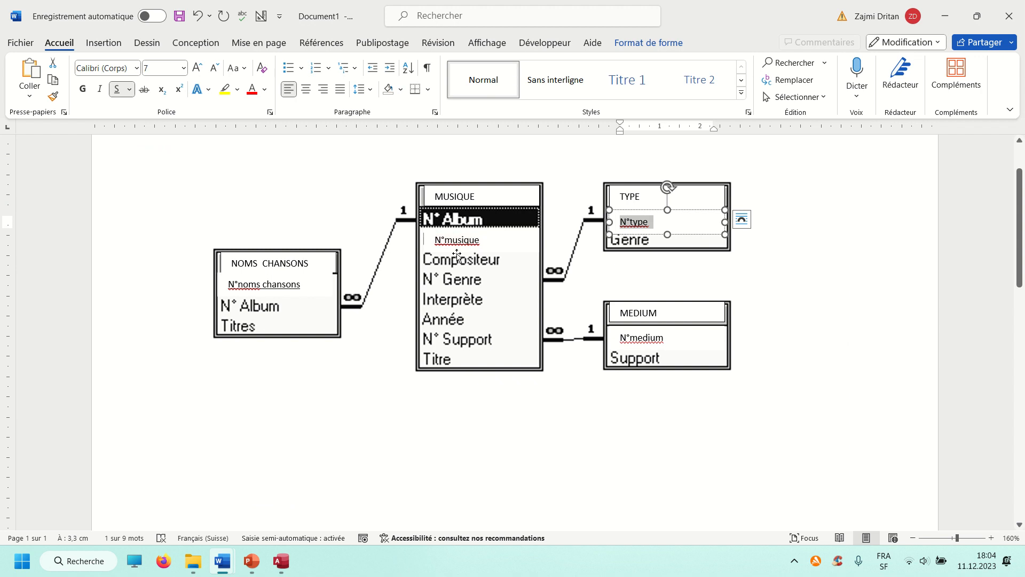
pyautogui.doubleClick(482, 239)
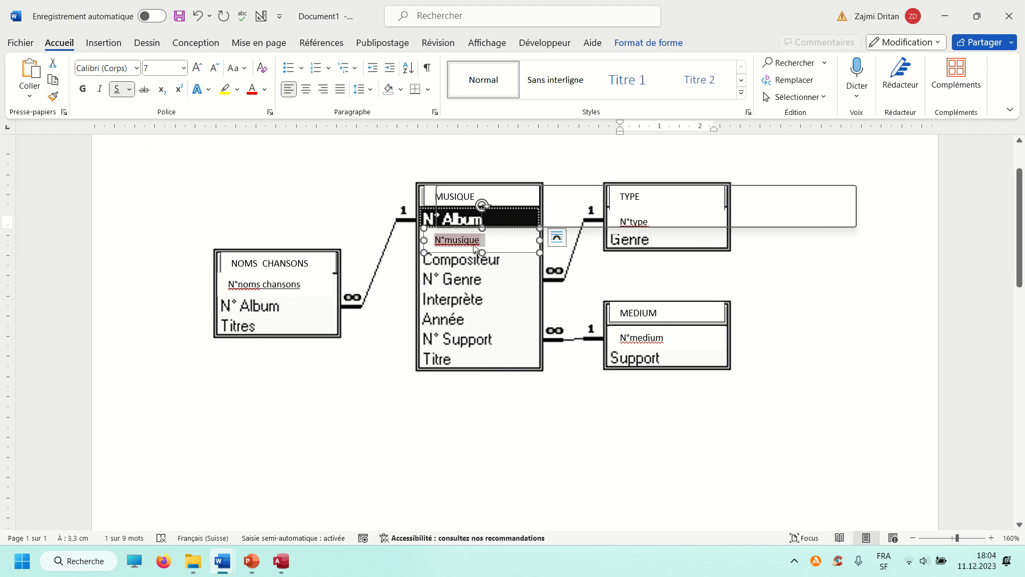
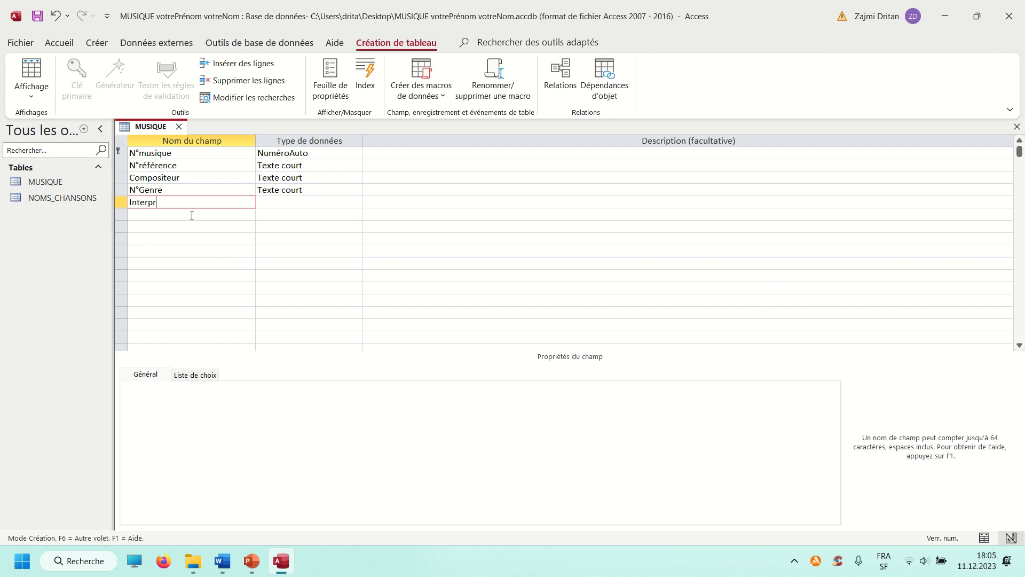
# Complete the Interprête field name and add an Année field below it, following the MUSIQUE table in the Word diagram
pyautogui.write('e')
pyautogui.hotkey('alt', 'Tab')
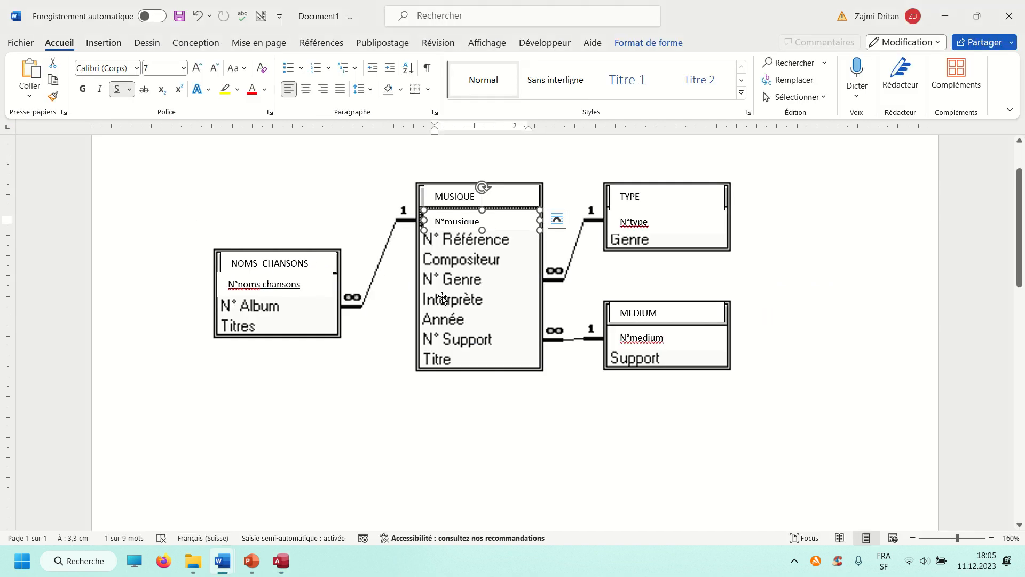
pyautogui.hotkey('alt', 'Tab')
pyautogui.click(149, 218)
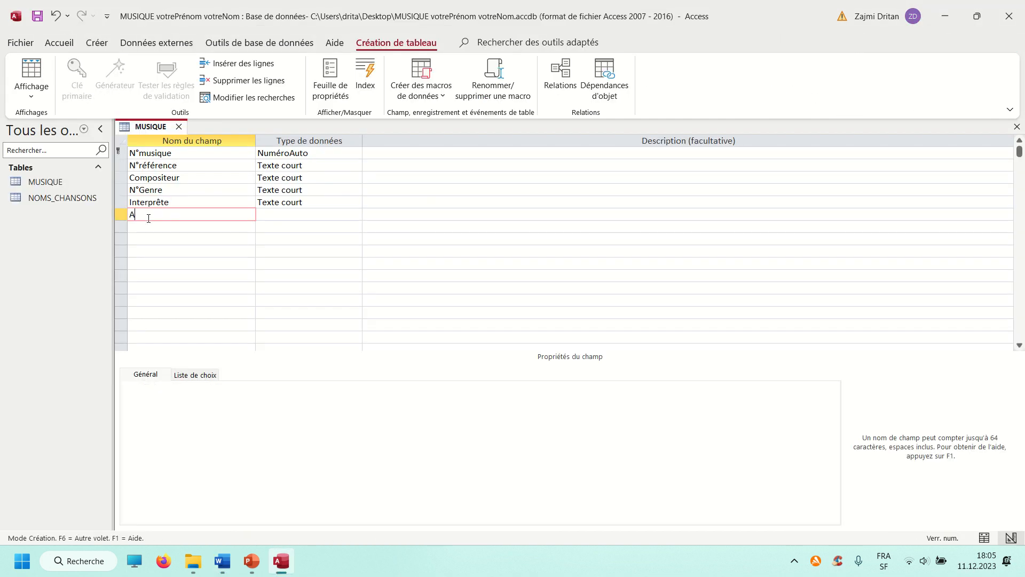
pyautogui.write('Année')
# Add the N°_support and Titre fields to the MUSIQUE table, consulting the Word diagram for each name
pyautogui.hotkey('alt', 'Tab')
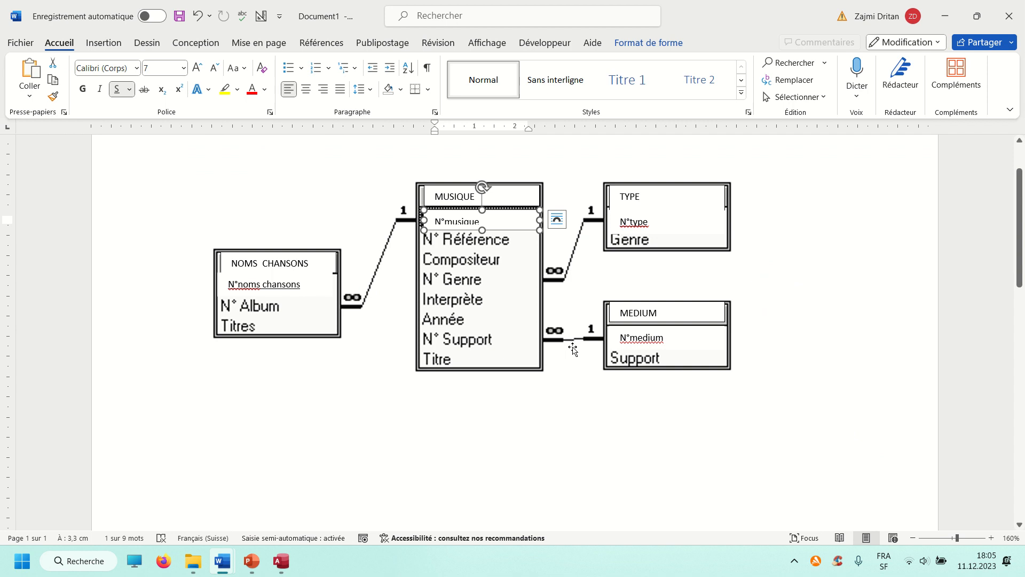
pyautogui.hotkey('alt', 'Tab')
pyautogui.click(177, 228)
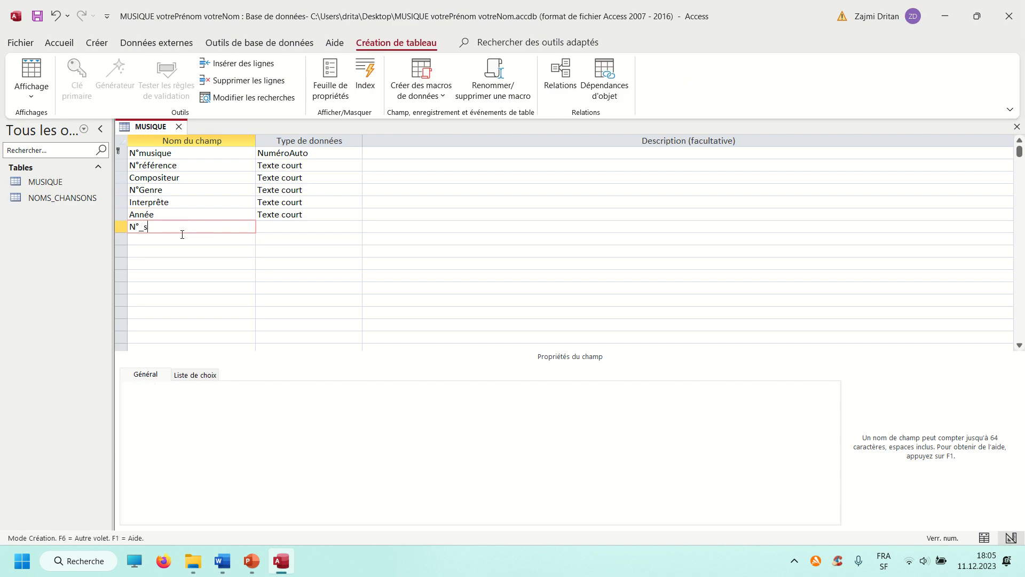
pyautogui.write('N°_support')
pyautogui.hotkey('alt', 'Tab')
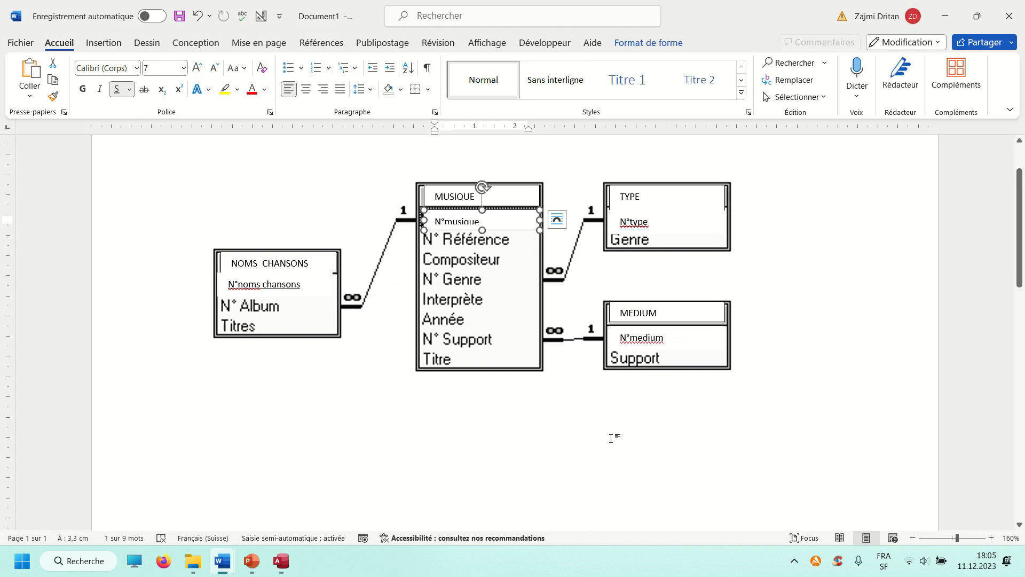
pyautogui.hotkey('alt', 'Tab')
pyautogui.click(159, 241)
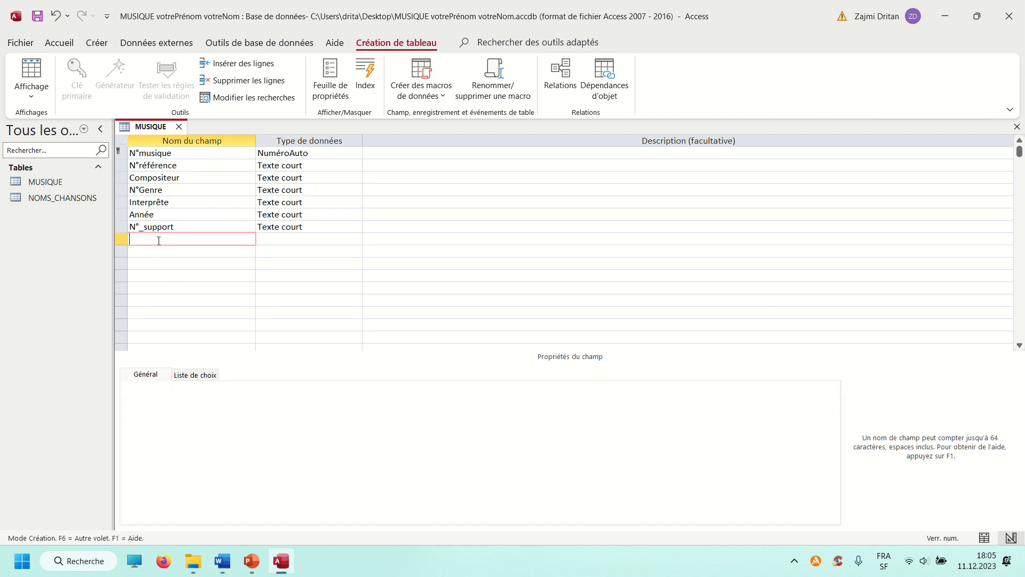
pyautogui.write('Titre')
pyautogui.press('Tab')
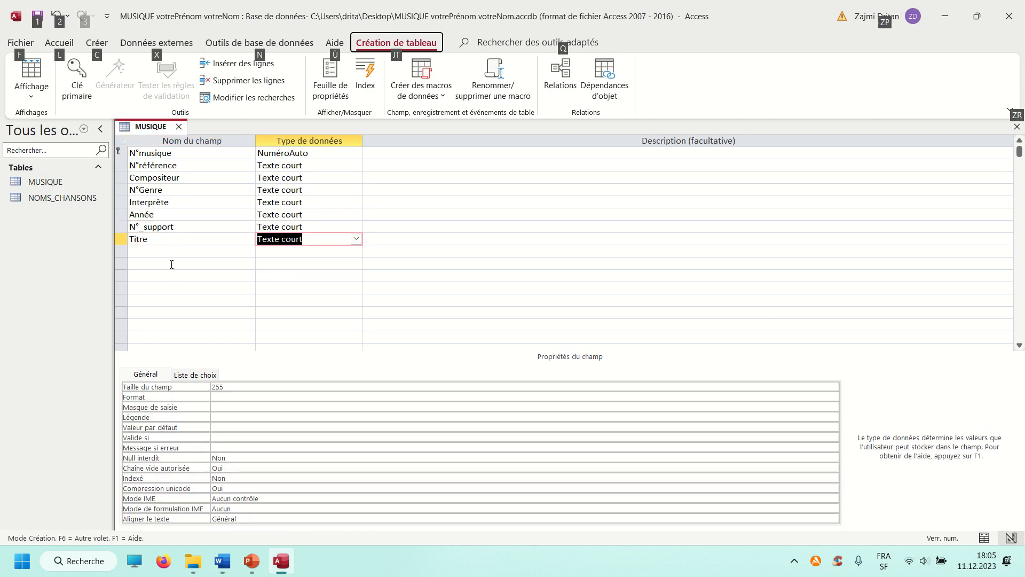
# Set the field size of the Titre field to 100
pyautogui.click(238, 265)
pyautogui.click(306, 238)
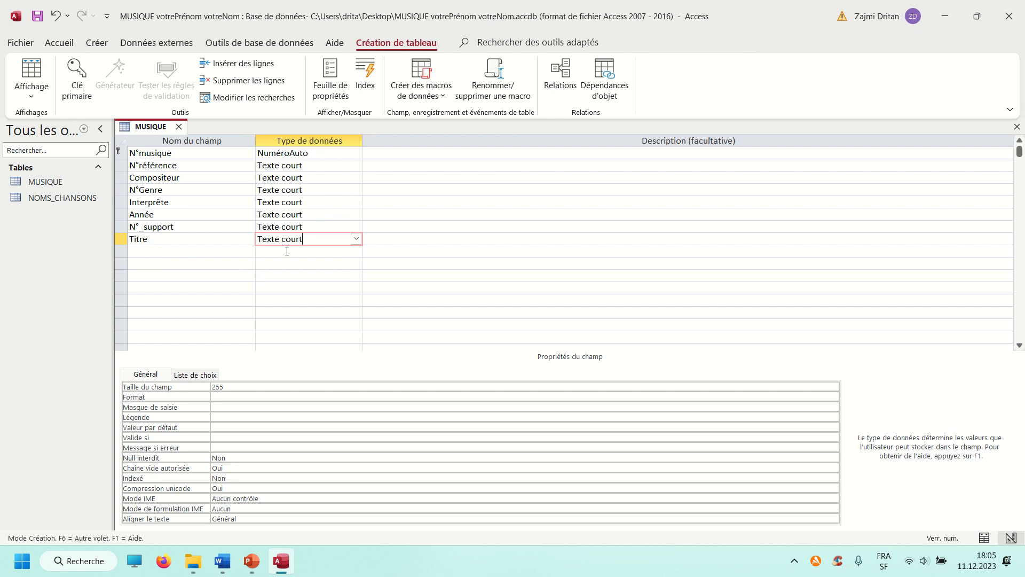
pyautogui.doubleClick(231, 390)
pyautogui.write('100')
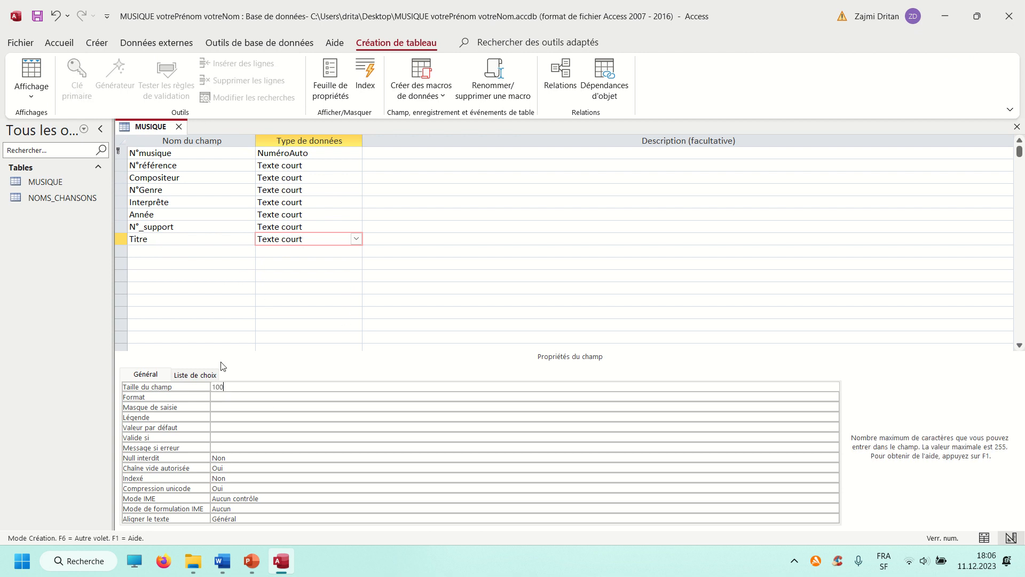
# Change the data type of N°_support to Numérique and check its field size
pyautogui.click(302, 226)
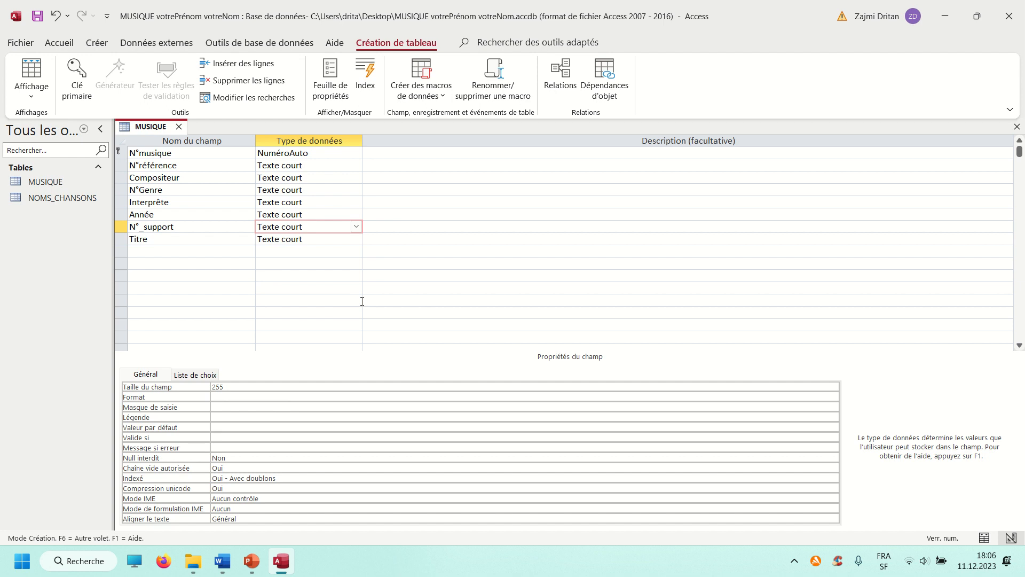
pyautogui.click(356, 227)
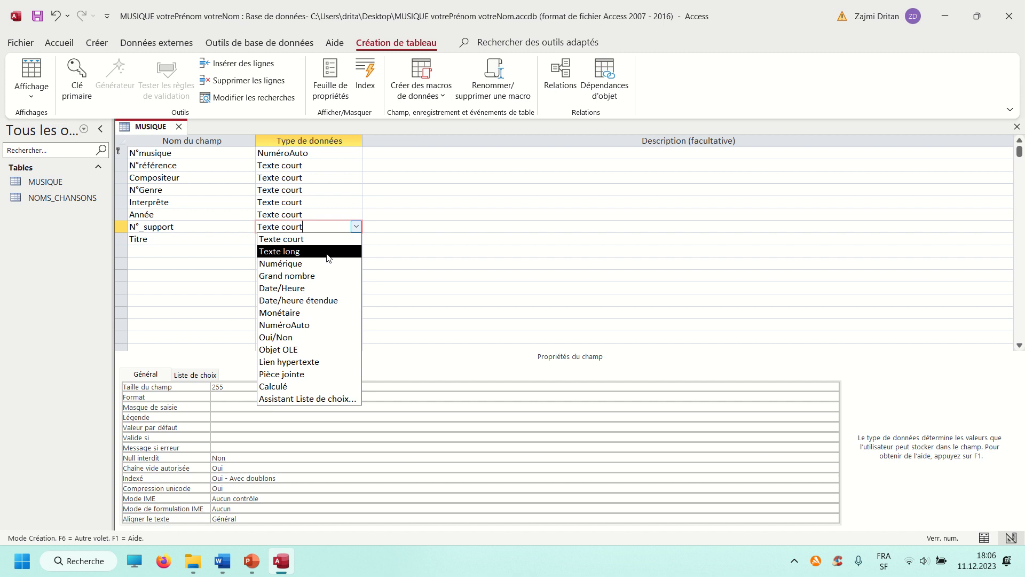
pyautogui.click(319, 265)
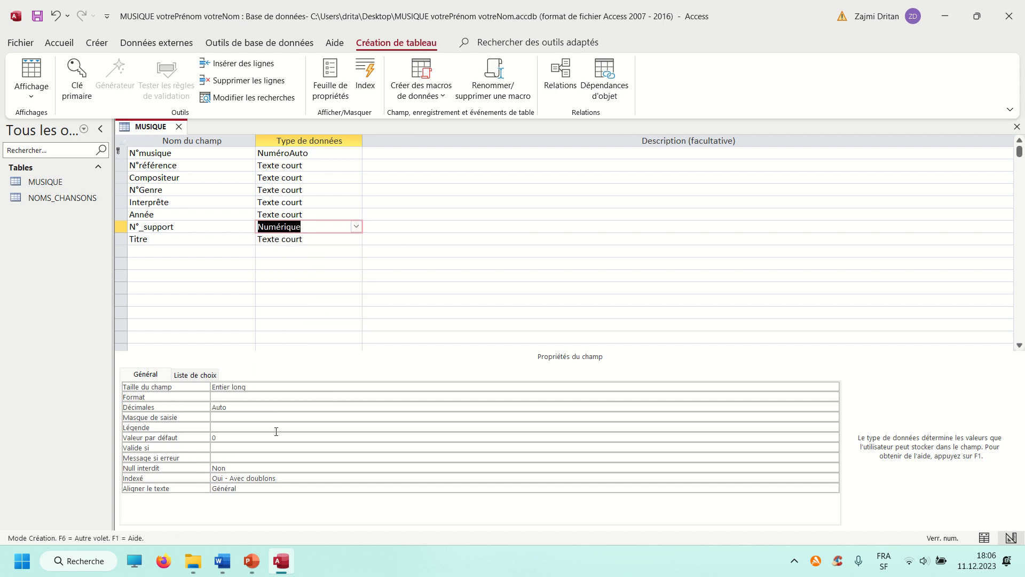
pyautogui.click(248, 386)
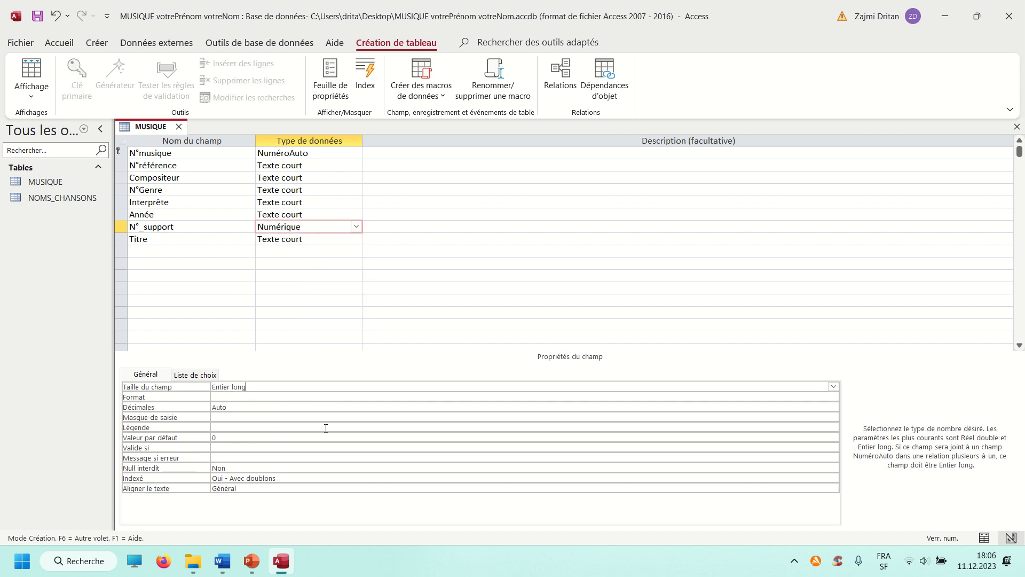
# Set the field size of the Année text field to 100
pyautogui.click(300, 214)
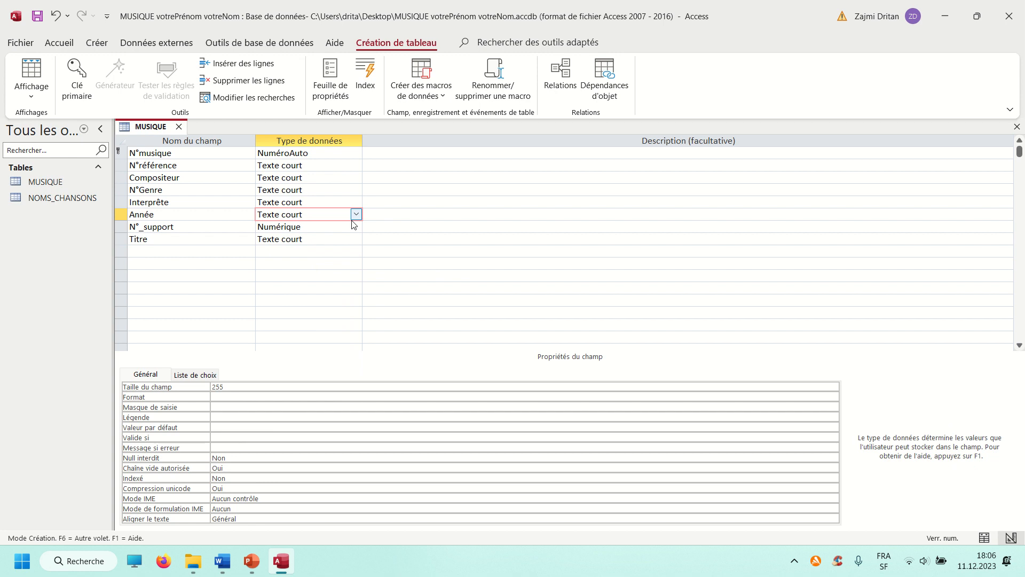
pyautogui.click(165, 386)
pyautogui.write('100')
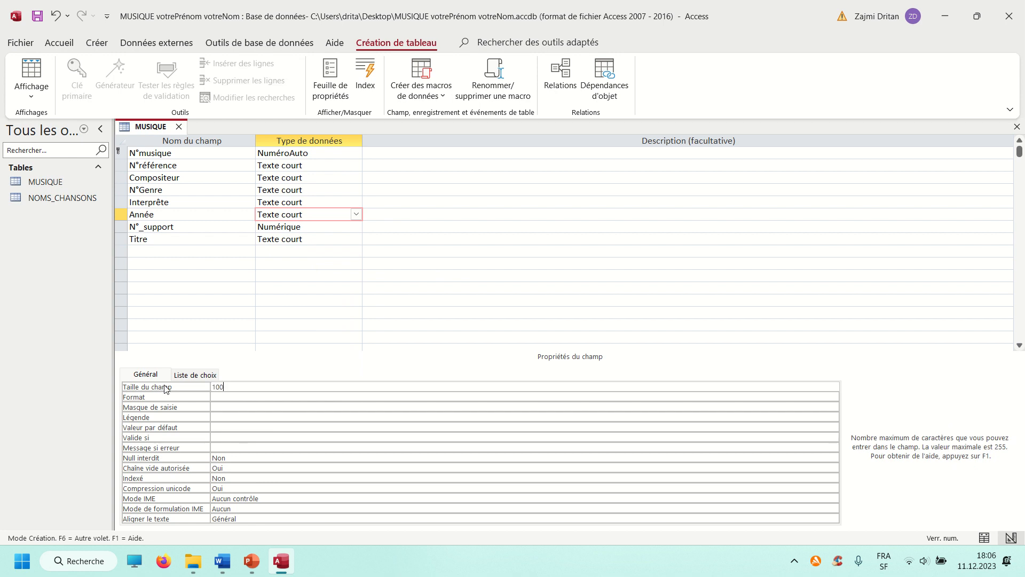
# Change the data type of Année to Date/Heure and give it the Date, abrégé format
pyautogui.click(355, 214)
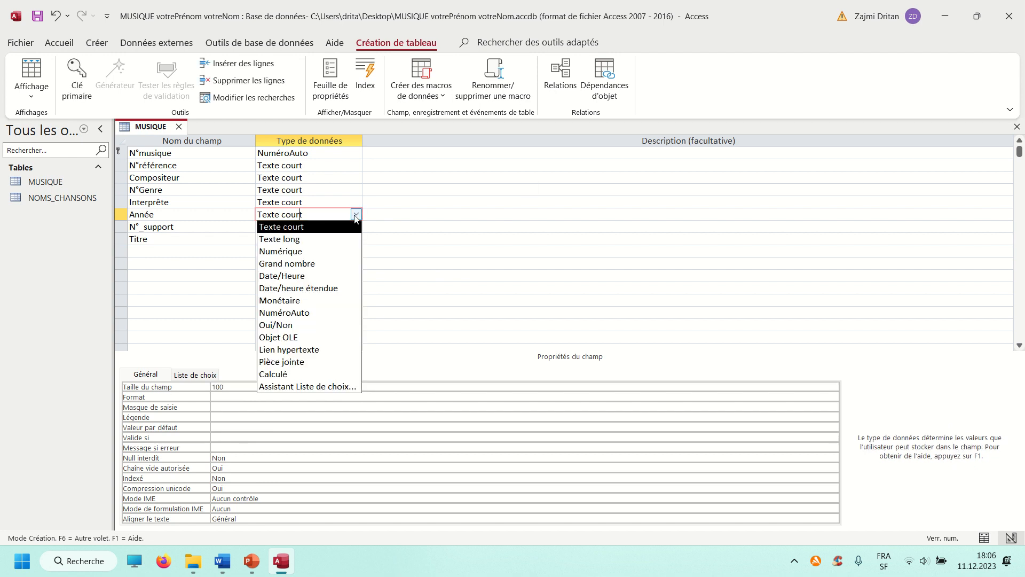
pyautogui.click(302, 275)
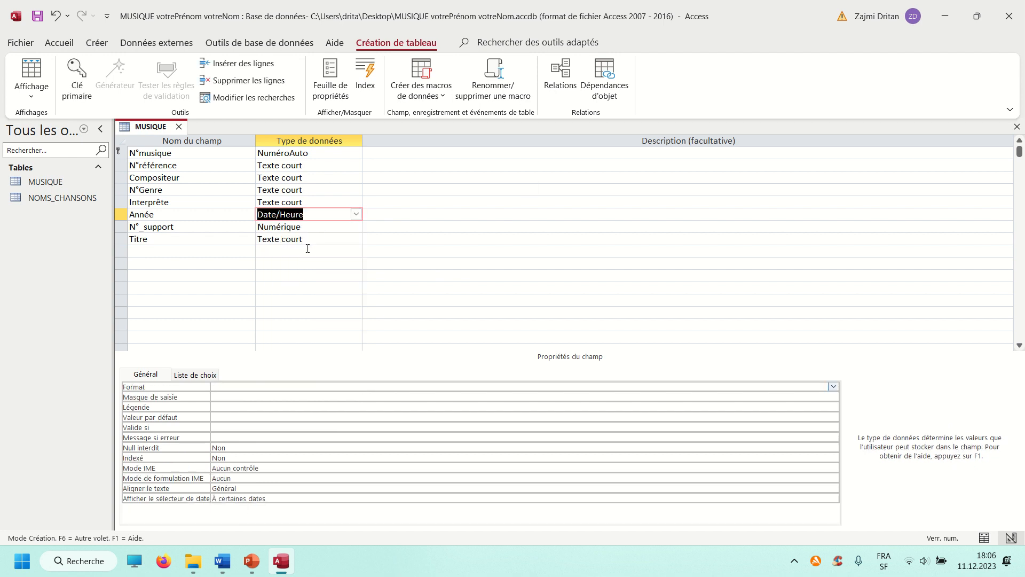
pyautogui.click(834, 386)
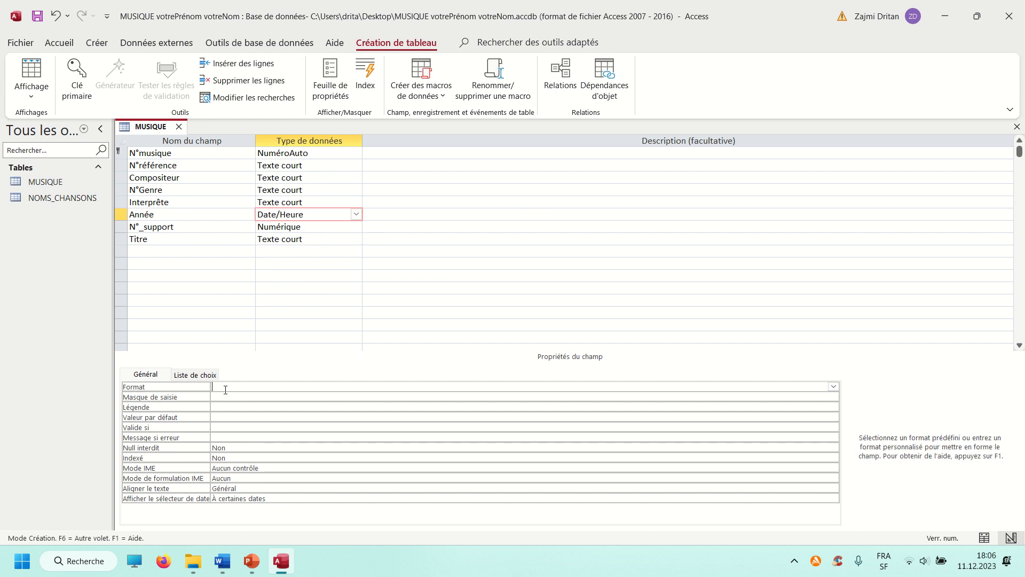
pyautogui.click(834, 387)
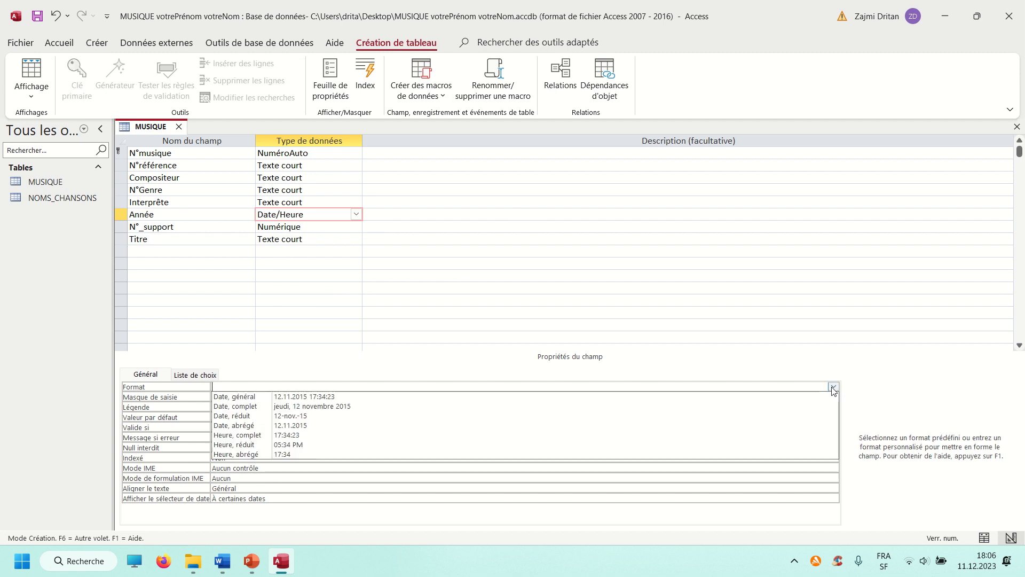
pyautogui.click(307, 425)
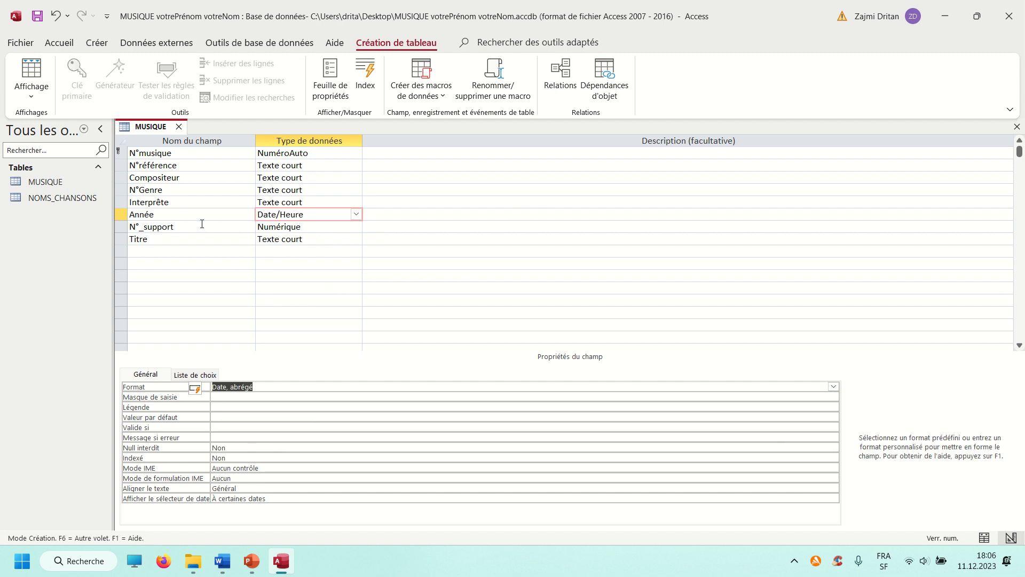
# Keep Interprête as Texte court and set its field size to 100
pyautogui.click(295, 202)
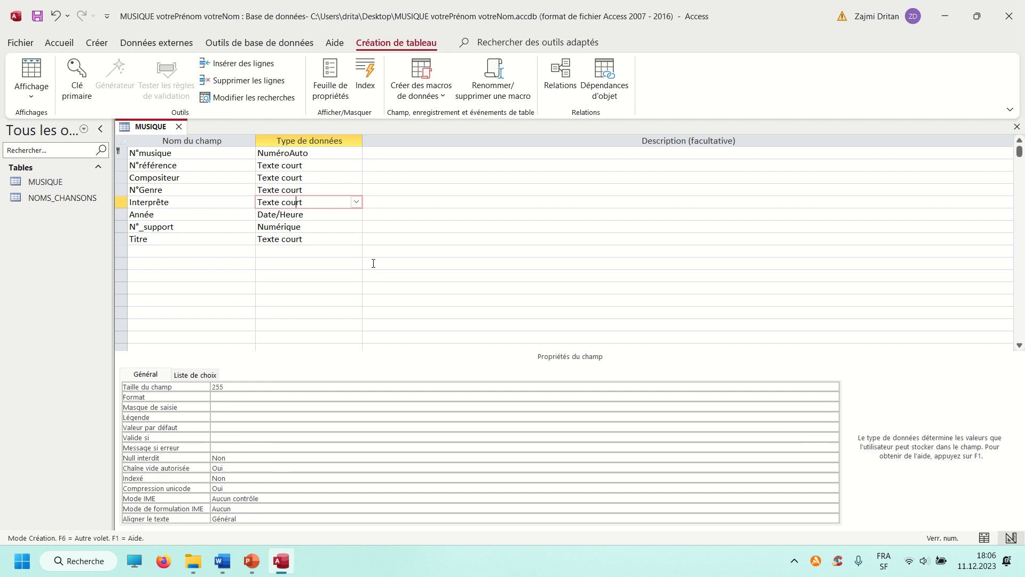
pyautogui.click(355, 202)
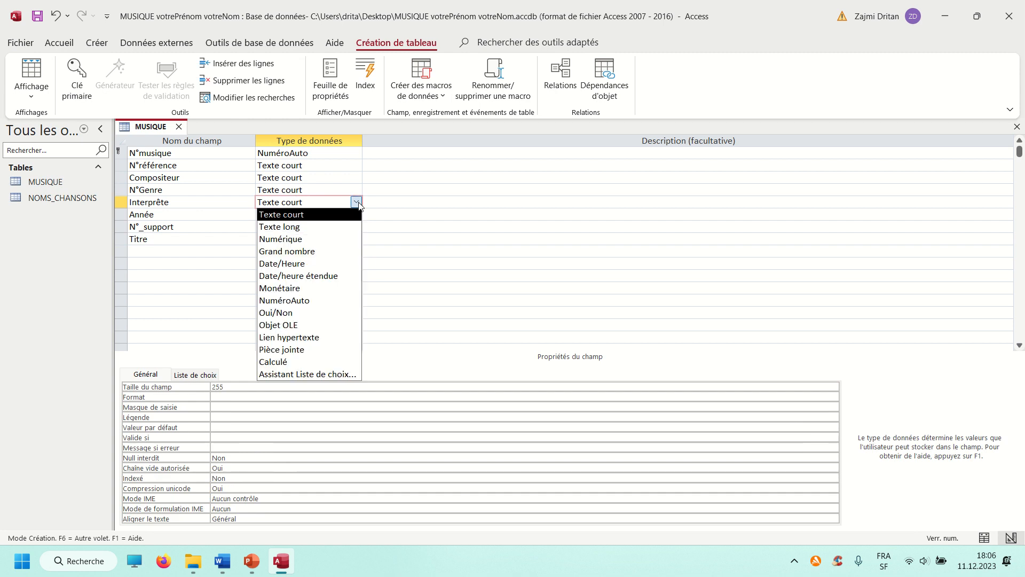
pyautogui.click(318, 221)
pyautogui.press('F6')
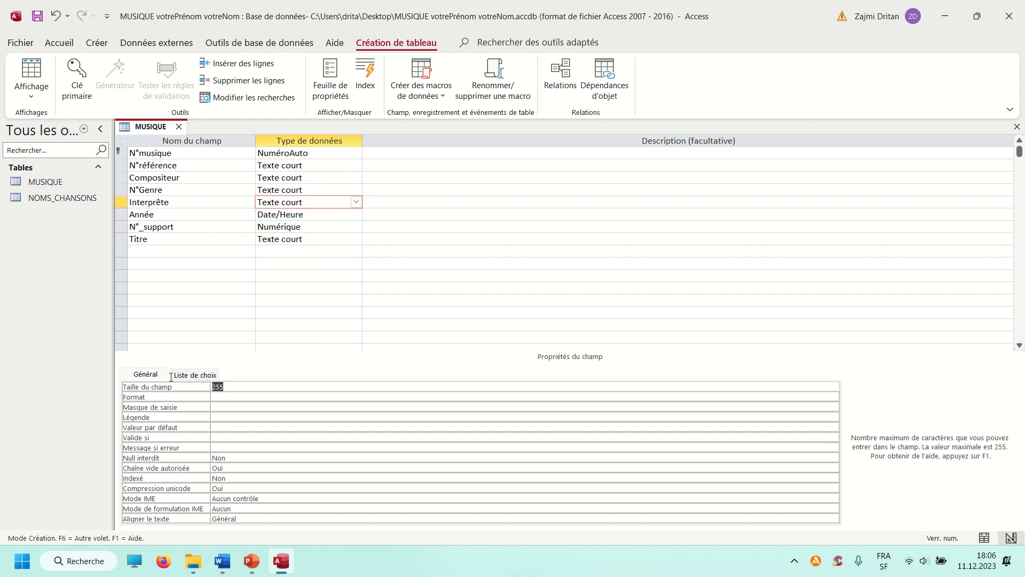
pyautogui.write('100')
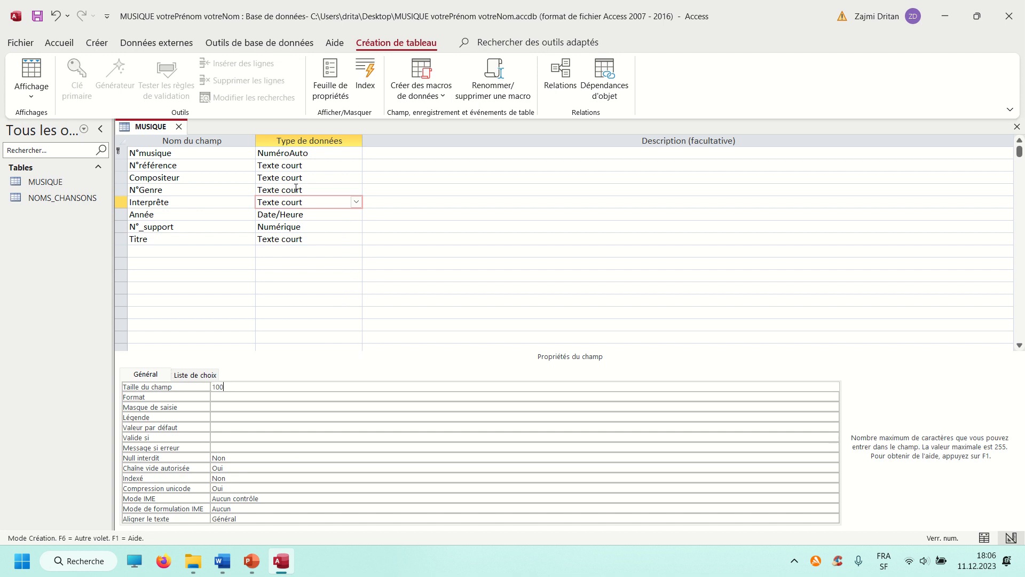
# Change the data type of N°Genre to Numérique
pyautogui.click(296, 188)
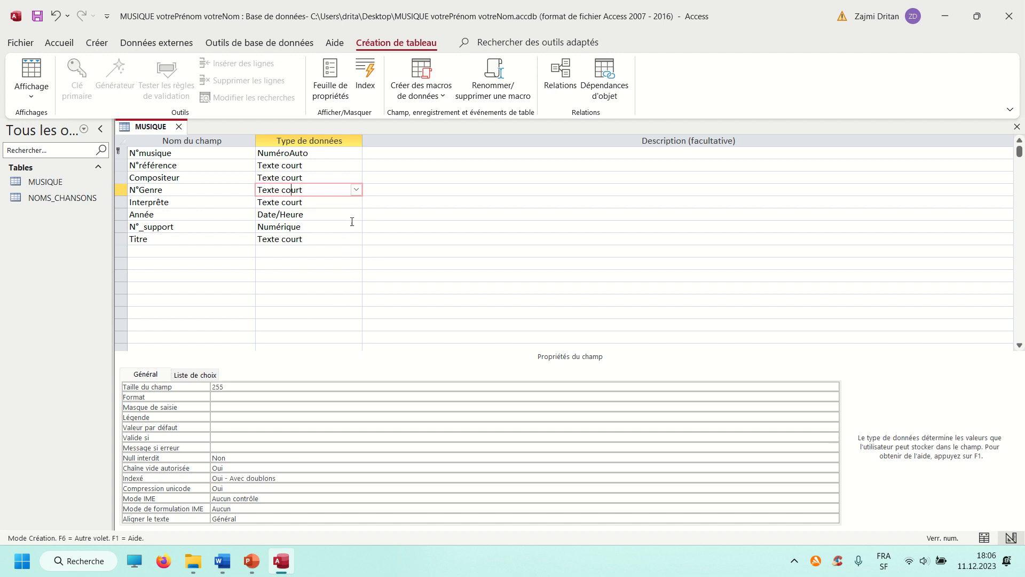
pyautogui.click(355, 190)
pyautogui.click(291, 226)
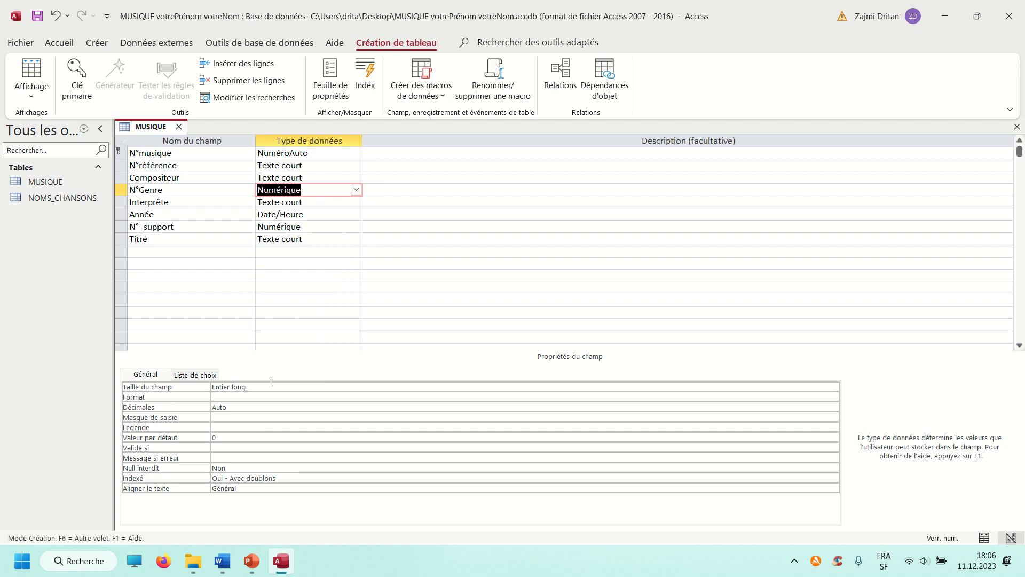
# Set the field size of the Compositeur field to 100
pyautogui.click(310, 176)
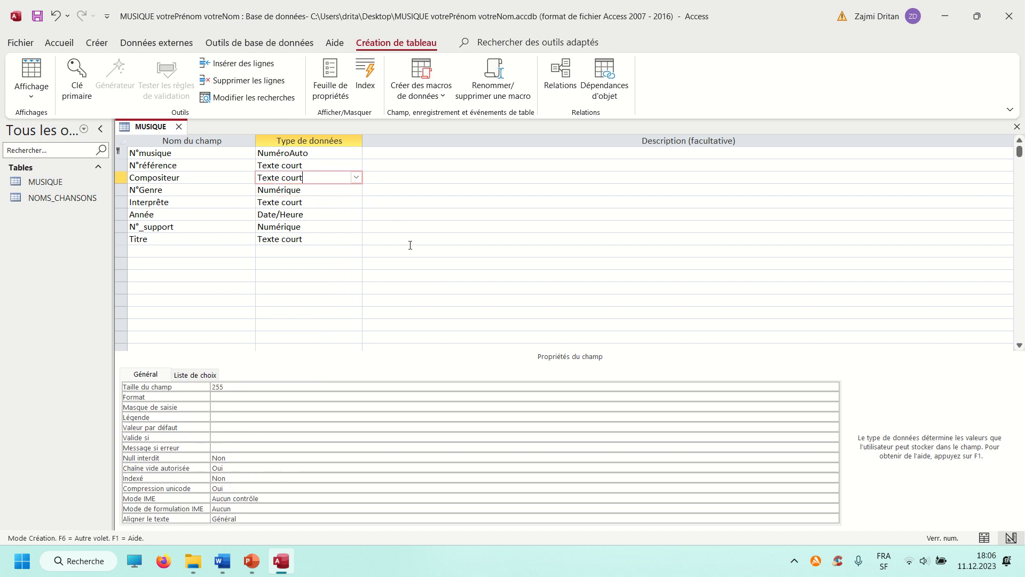
pyautogui.click(191, 385)
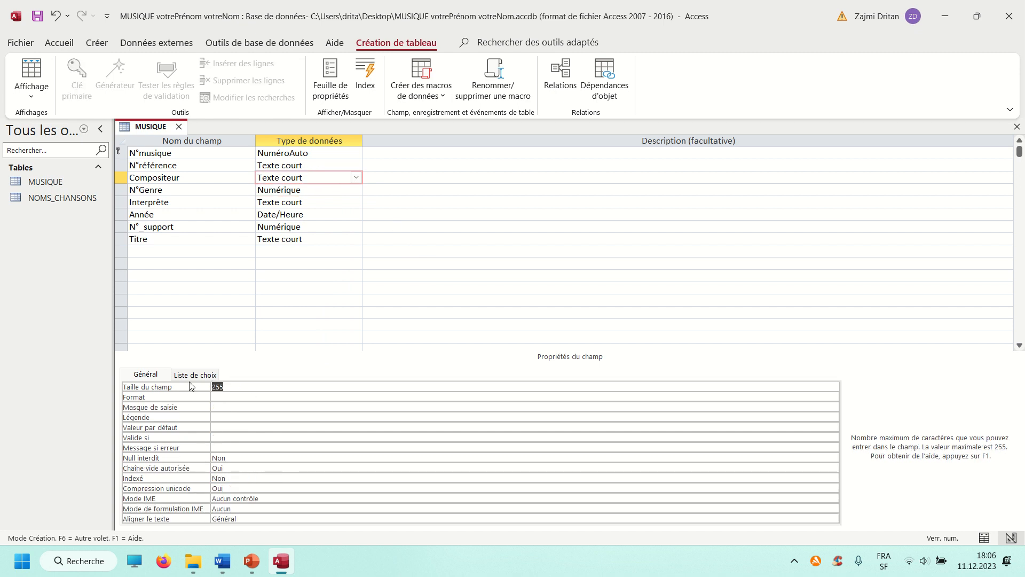
pyautogui.write('100')
# Change the data type of N°référence to Numérique and check the settings of N°musique
pyautogui.click(283, 166)
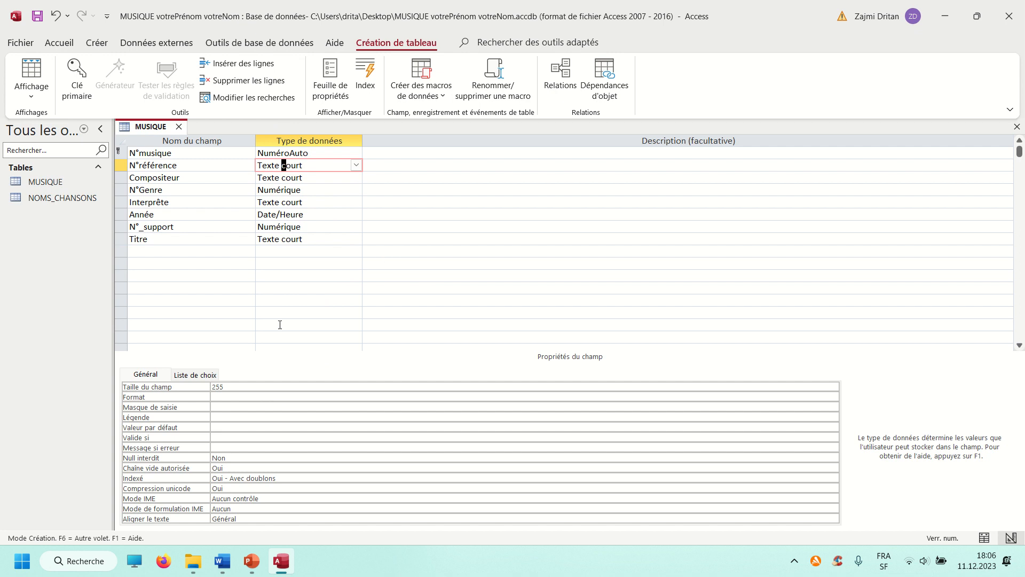
pyautogui.click(356, 165)
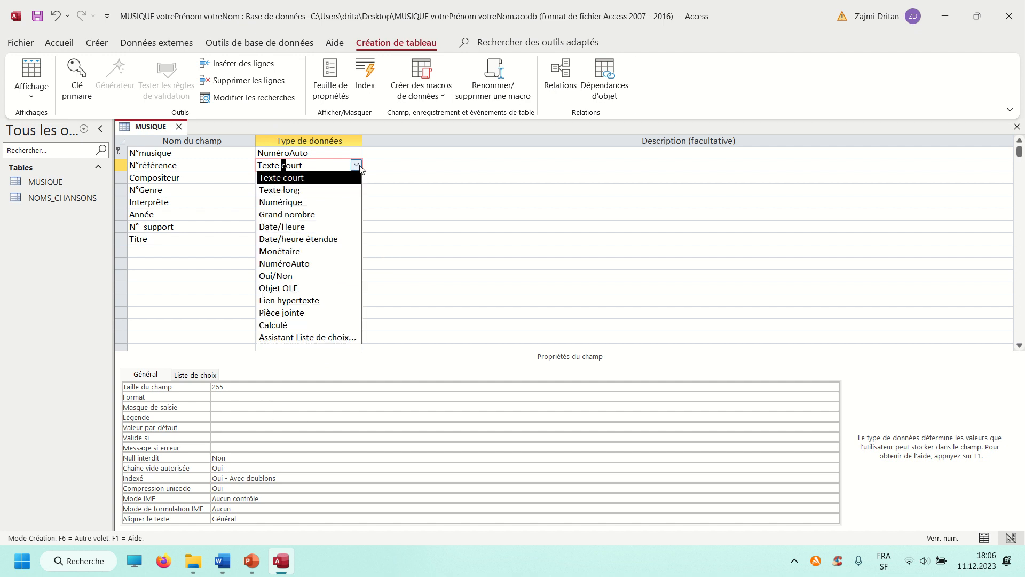
pyautogui.click(320, 203)
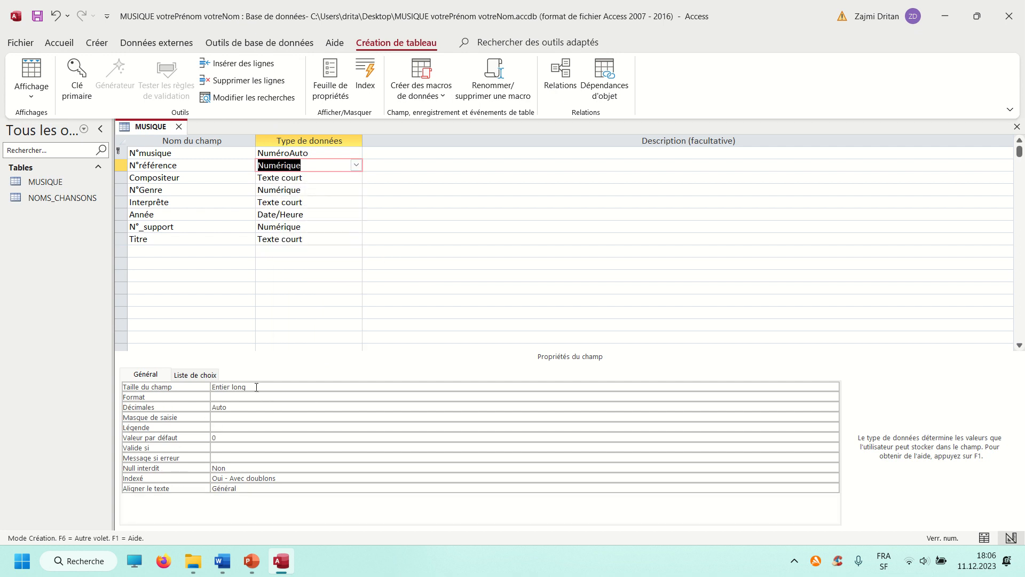
pyautogui.click(310, 155)
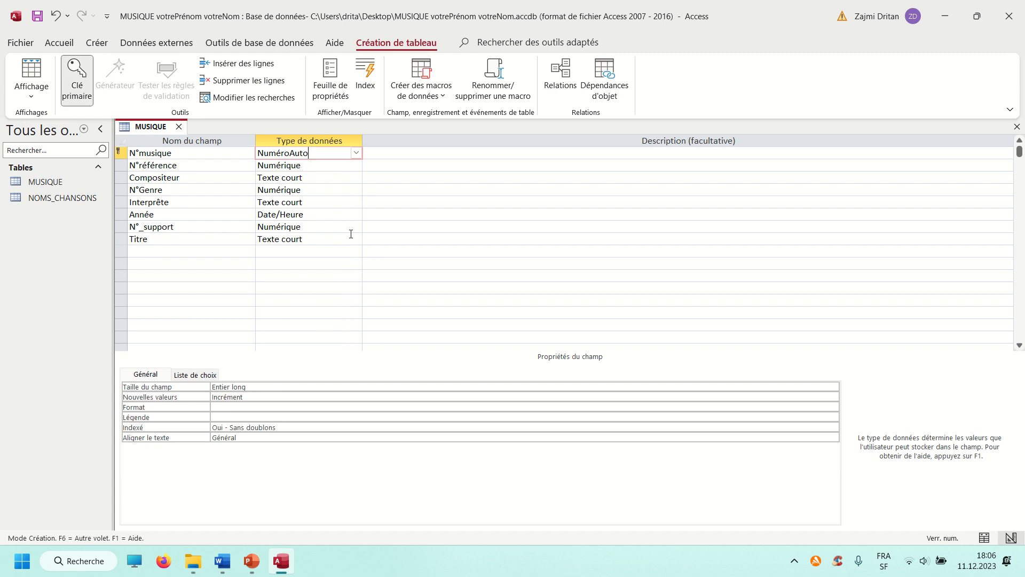
pyautogui.rightClick(158, 127)
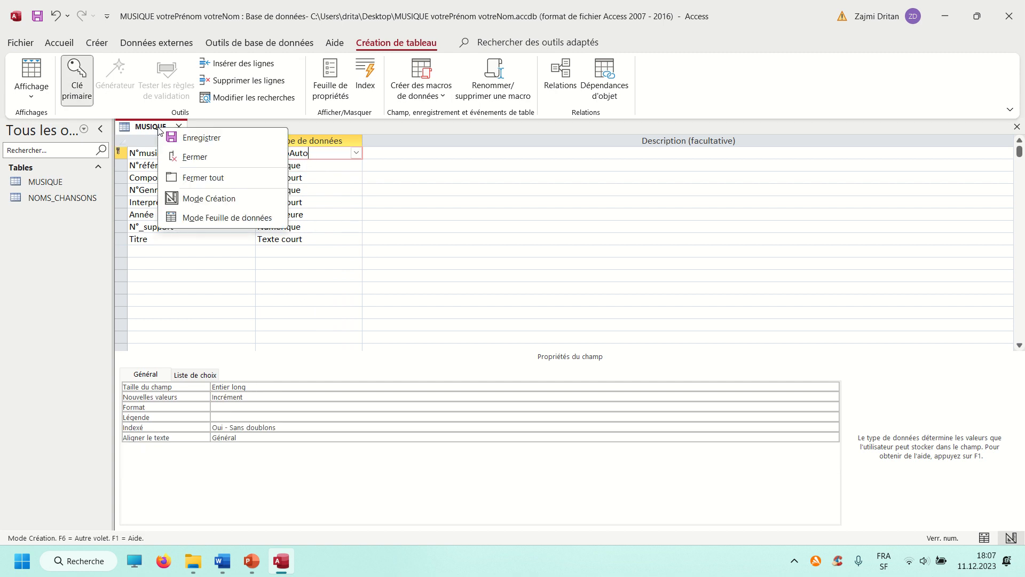
pyautogui.click(141, 166)
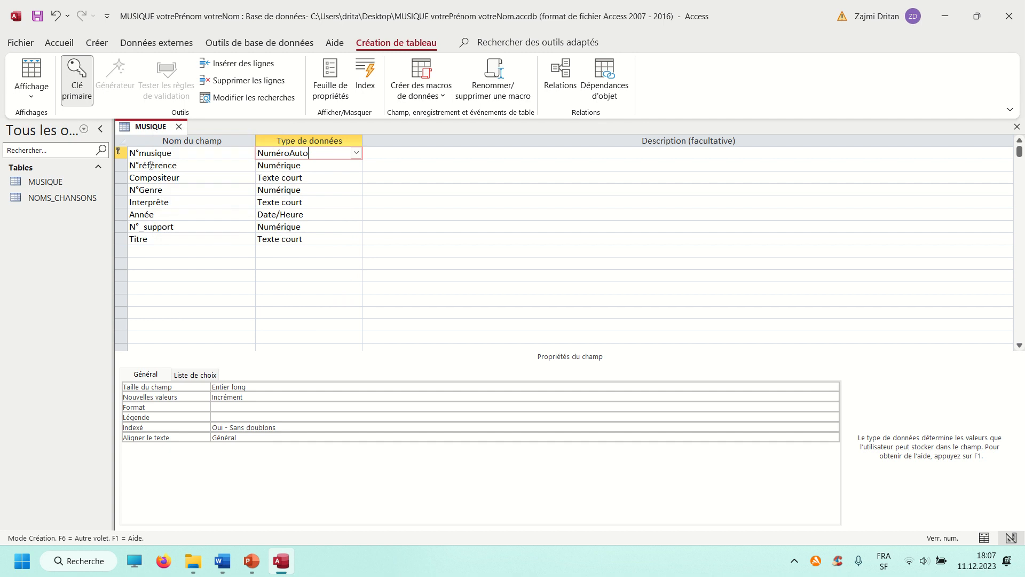
pyautogui.rightClick(154, 127)
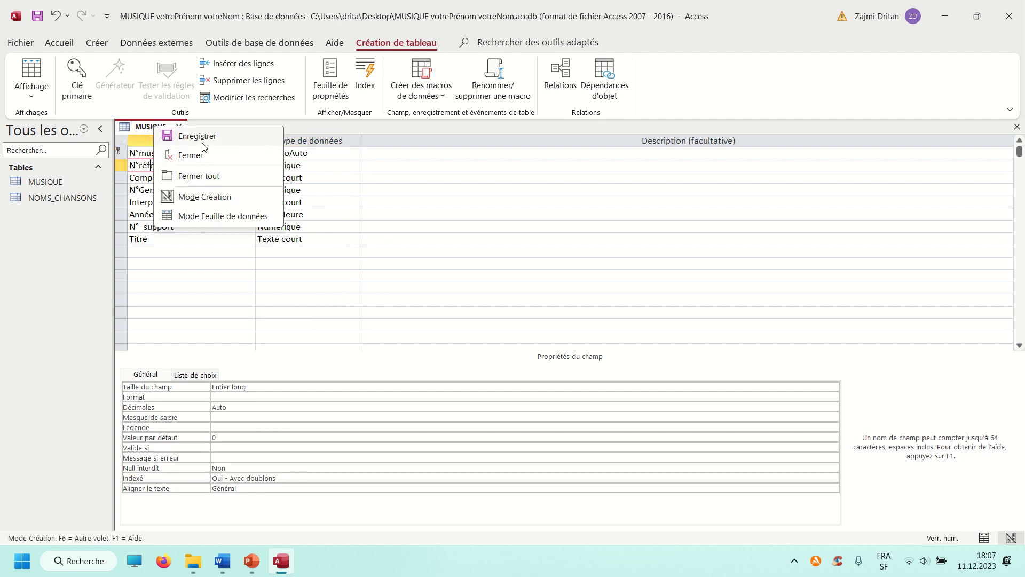
pyautogui.click(142, 165)
pyautogui.moveTo(179, 167); pyautogui.dragTo(123, 166)
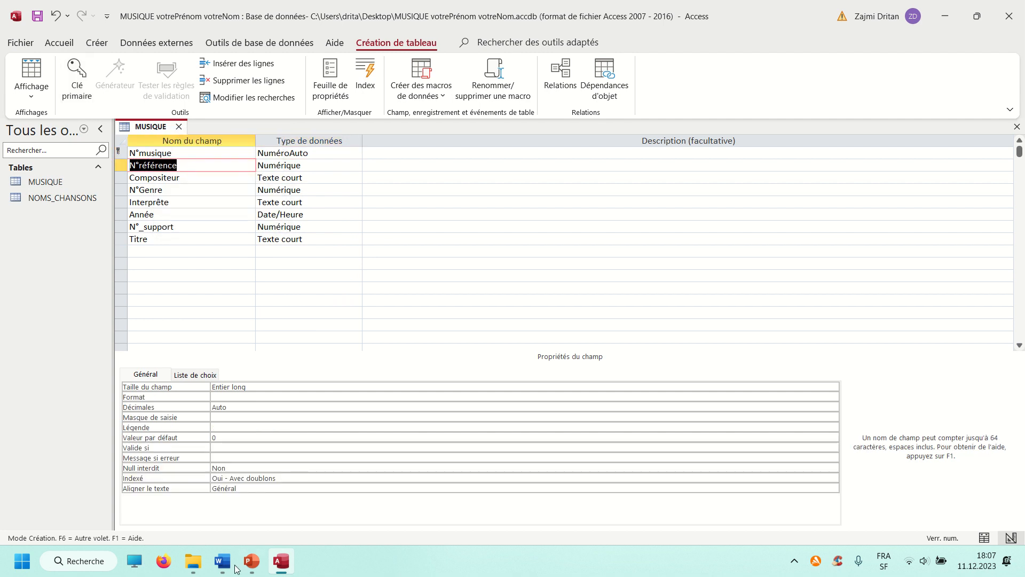
# Check the NOMS CHANSONS box in the Word relationship diagram, then return to Access and save the MUSIQUE table
pyautogui.moveTo(223, 561)
pyautogui.click(297, 524)
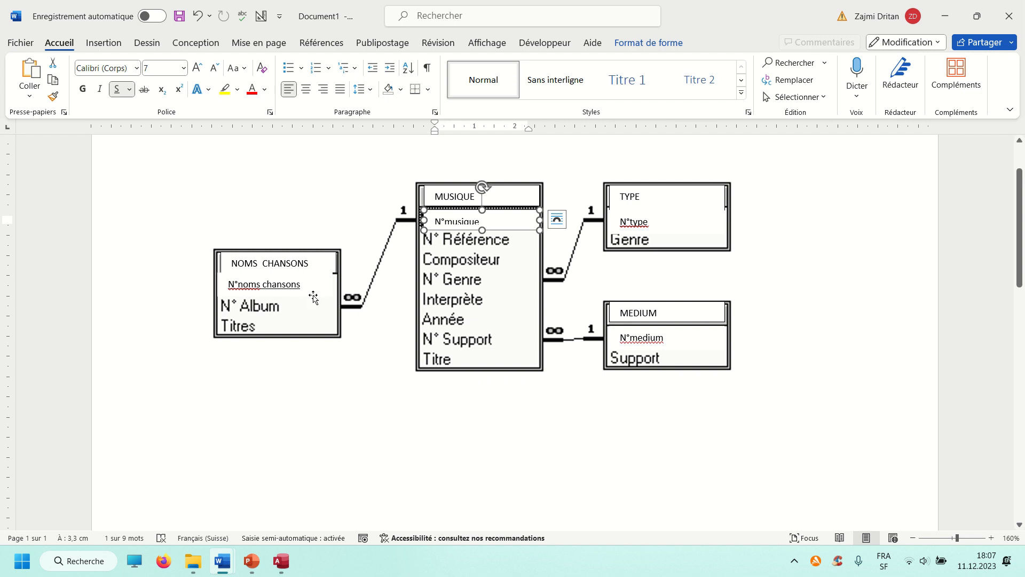
pyautogui.click(277, 284)
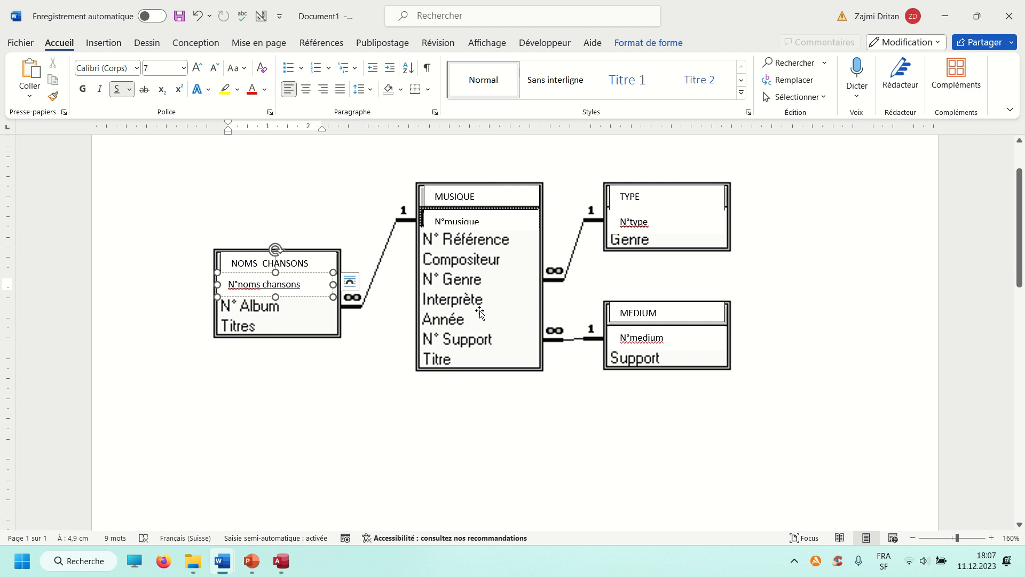
pyautogui.click(946, 18)
pyautogui.rightClick(158, 123)
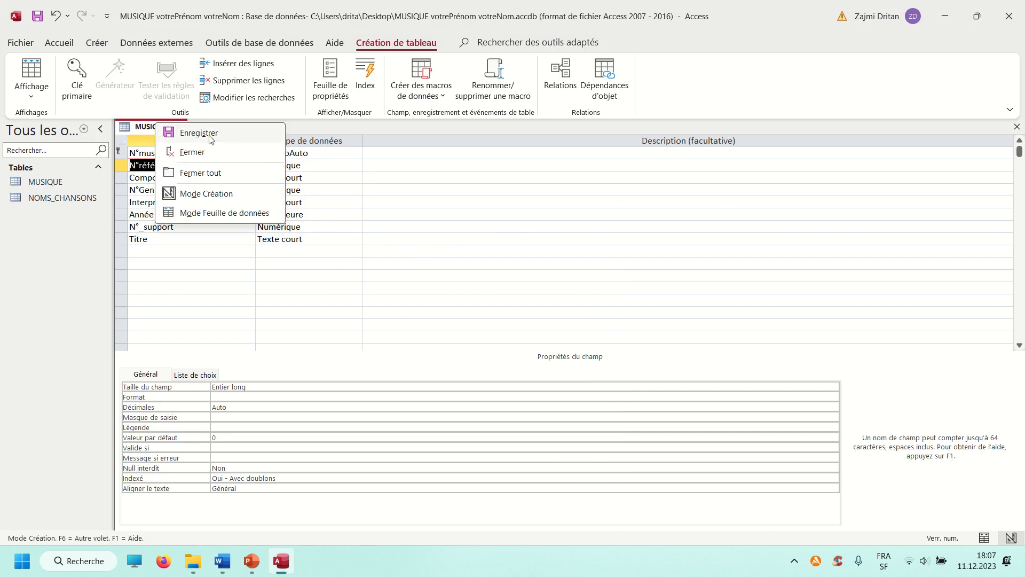
pyautogui.click(215, 133)
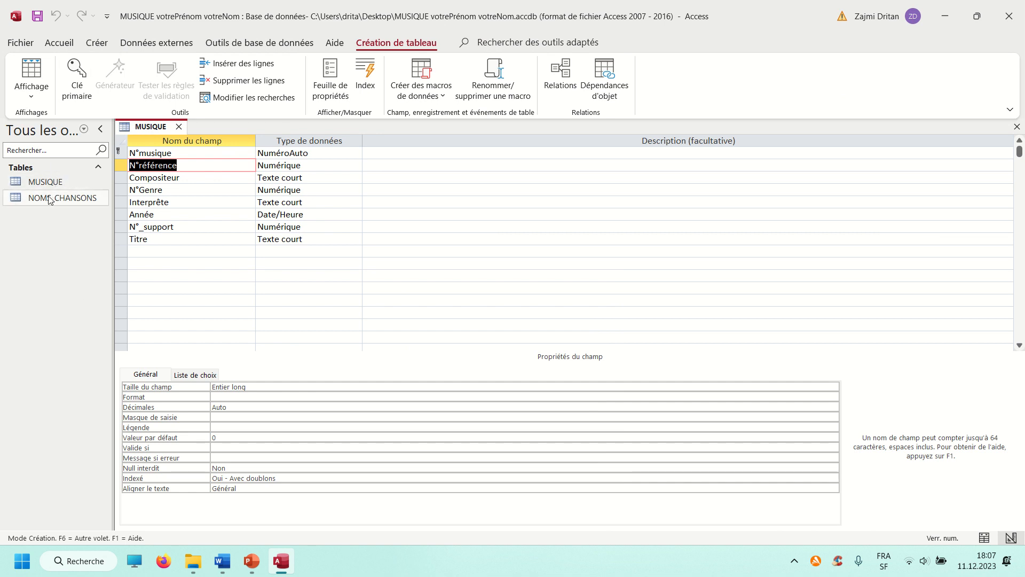
# Consult the Word relationship diagram again and, back in Access, close the MUSIQUE table
pyautogui.click(222, 561)
pyautogui.click(293, 514)
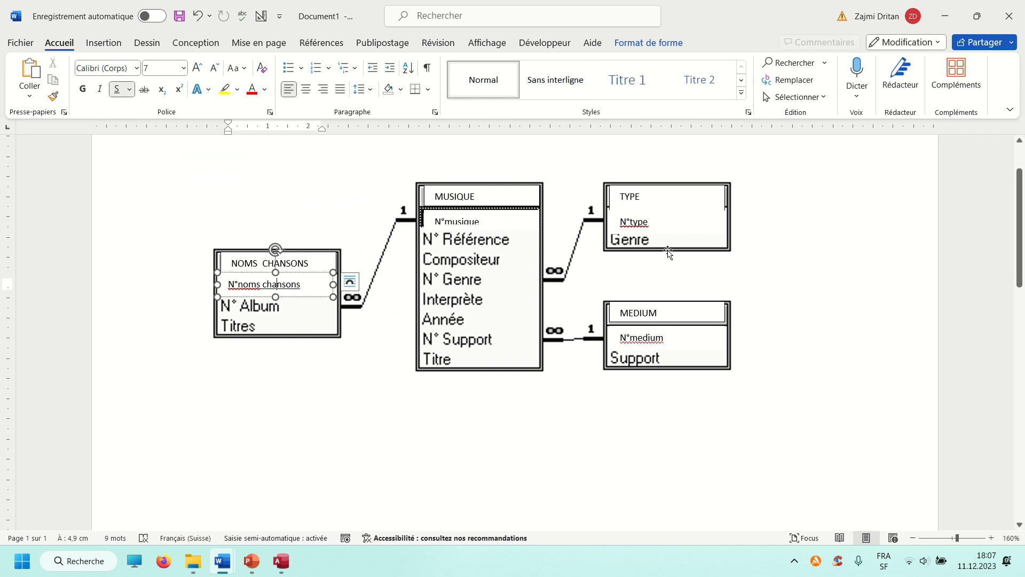
pyautogui.hotkey('alt', 'Tab')
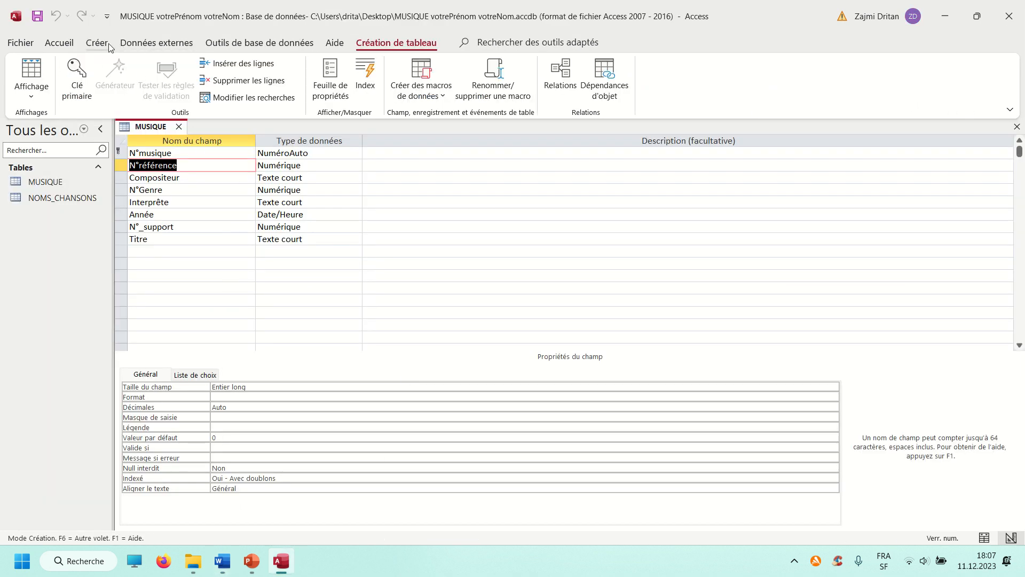
pyautogui.click(179, 127)
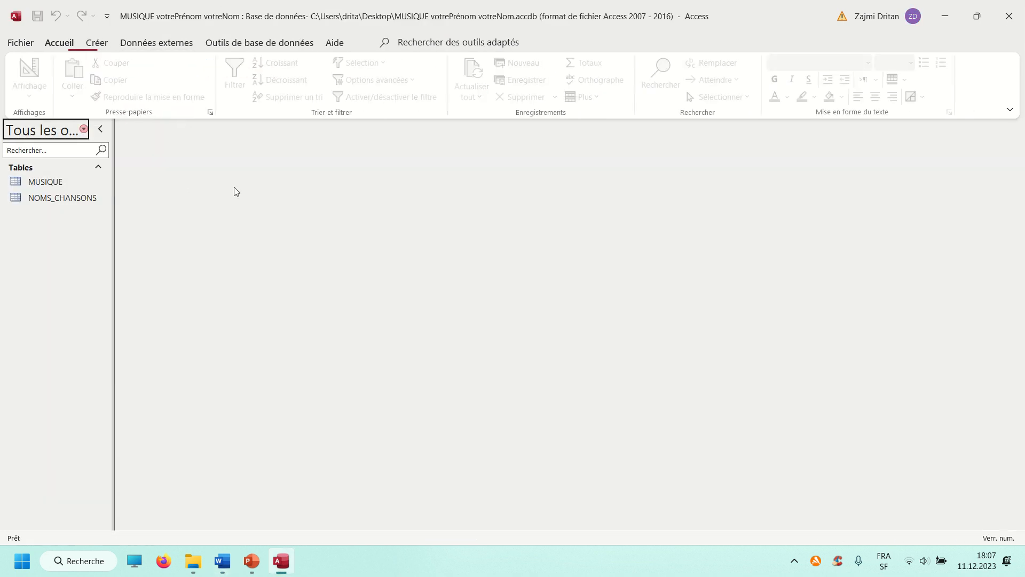
# Open the database relationships layout, add the MUSIQUE and NOMS_CHANSONS tables, and place NOMS_CHANSONS slightly lower than MUSIQUE
pyautogui.click(96, 42)
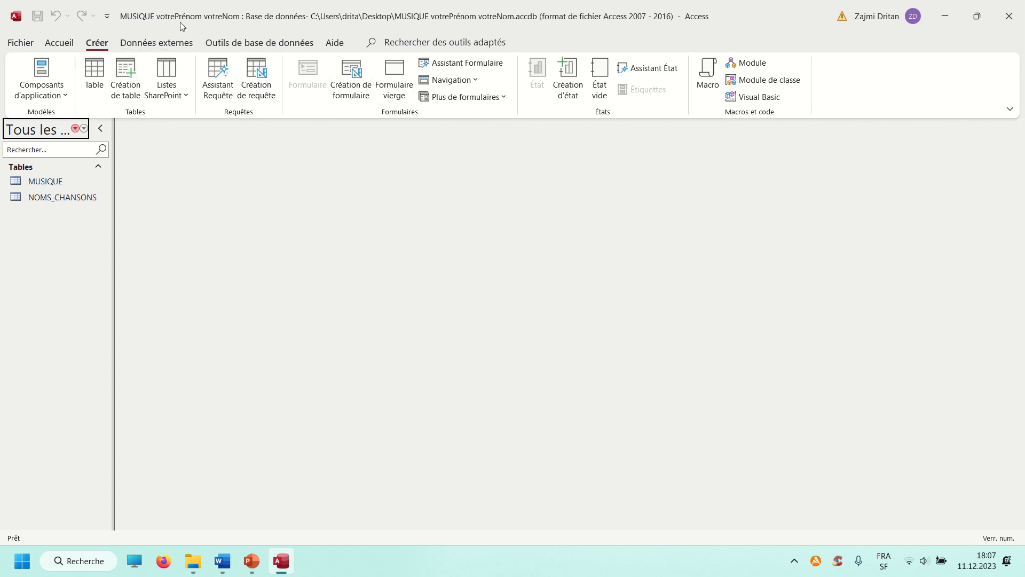
pyautogui.click(156, 42)
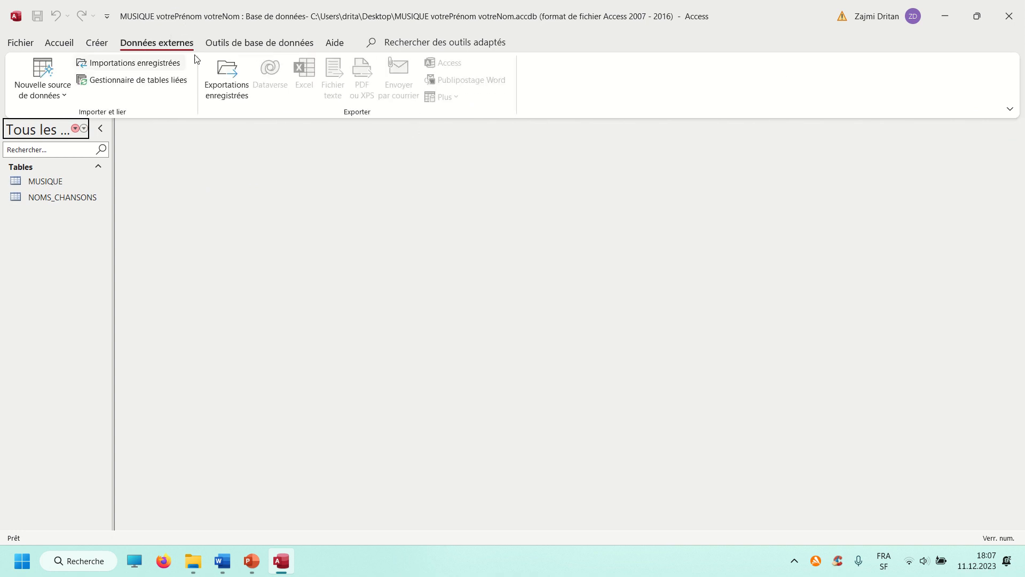
pyautogui.click(260, 42)
pyautogui.click(200, 80)
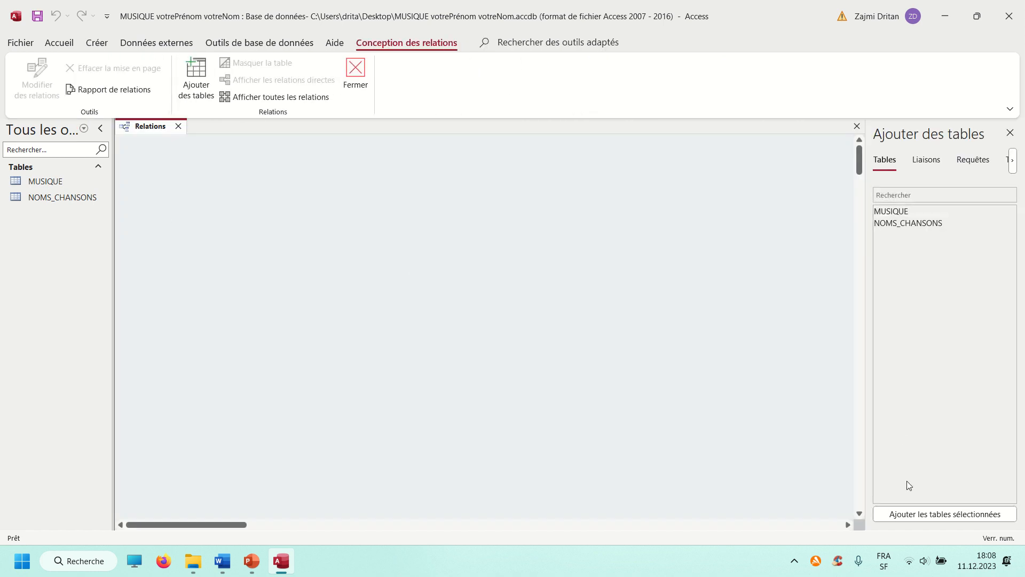
pyautogui.click(889, 212)
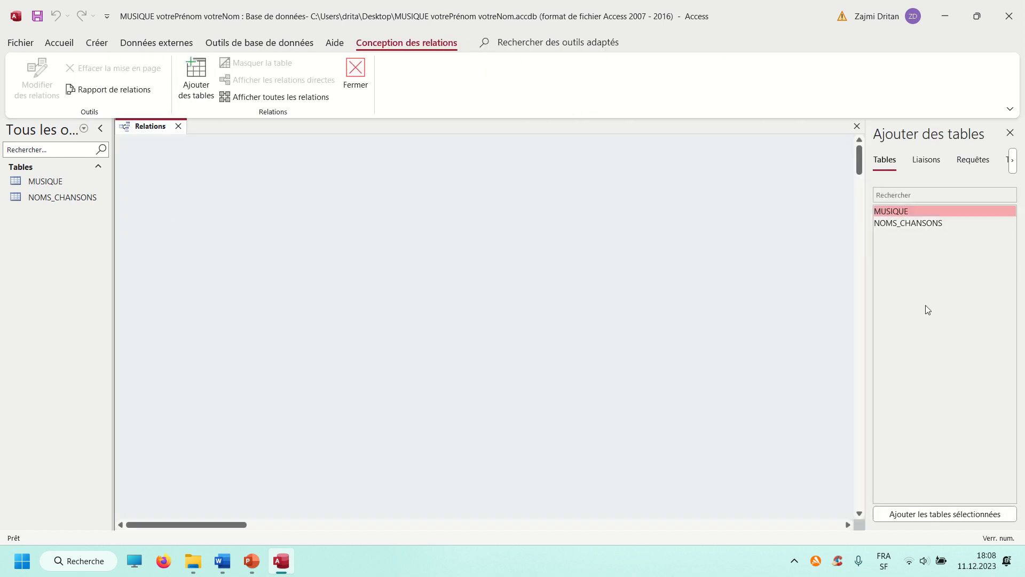
pyautogui.keyDown('shift'); pyautogui.click(908, 224); pyautogui.keyUp('shift')
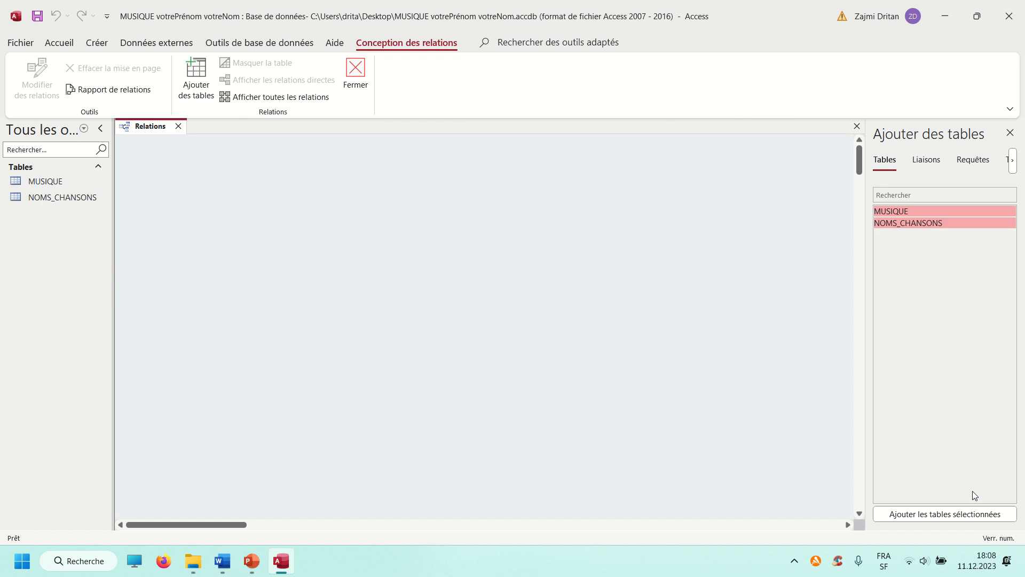
pyautogui.click(956, 515)
pyautogui.moveTo(317, 156); pyautogui.dragTo(301, 230)
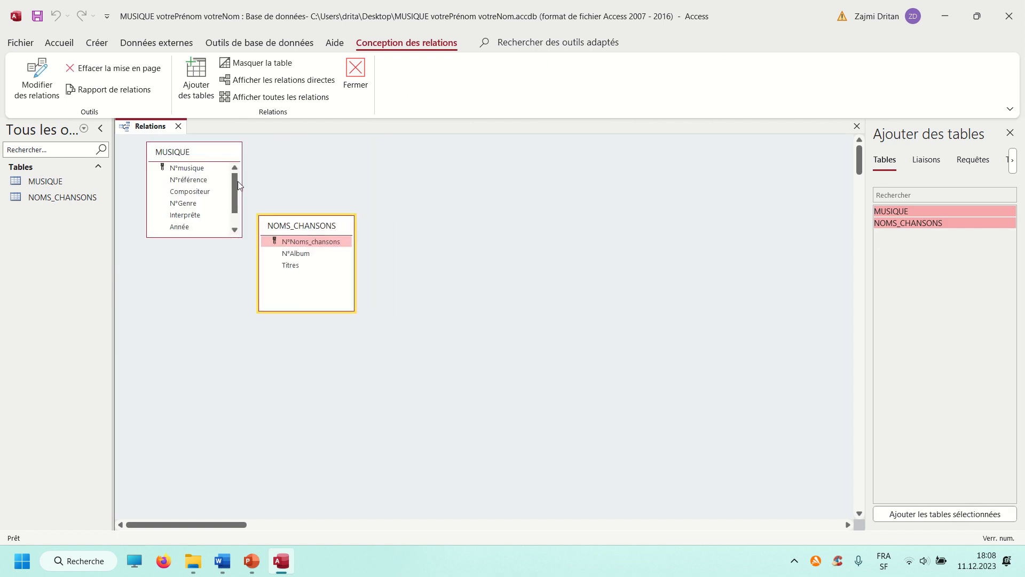
# Try to relate N°musique in MUSIQUE to N°Album in NOMS_CHANSONS with referential integrity applied
pyautogui.moveTo(196, 156); pyautogui.dragTo(302, 257)
pyautogui.click(417, 229)
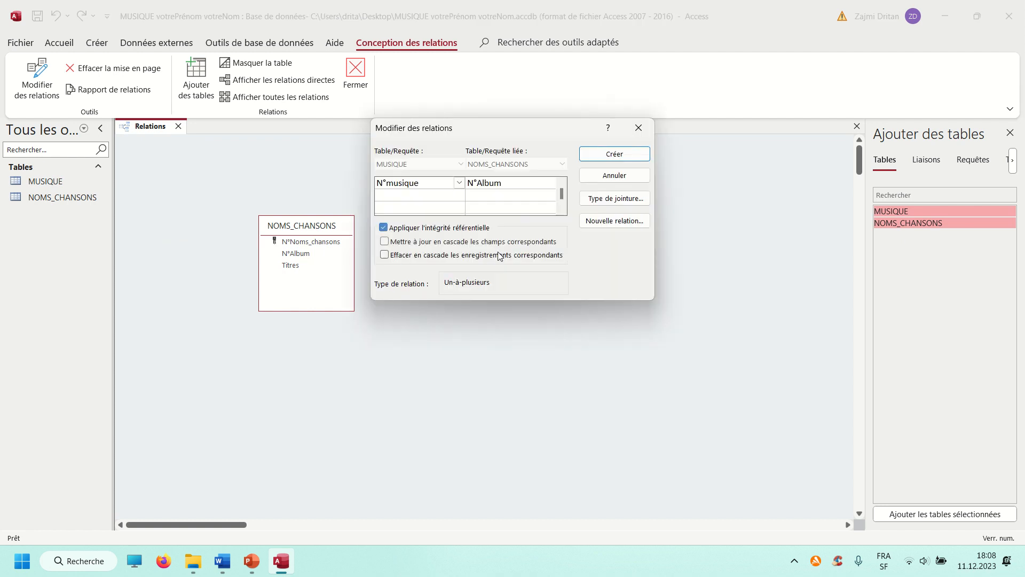
pyautogui.click(587, 157)
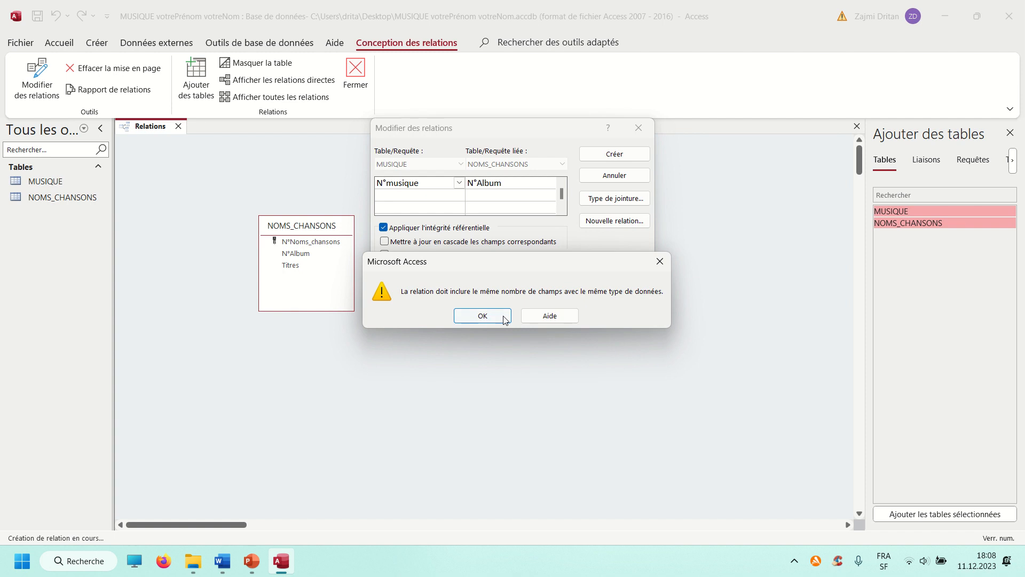
pyautogui.click(543, 320)
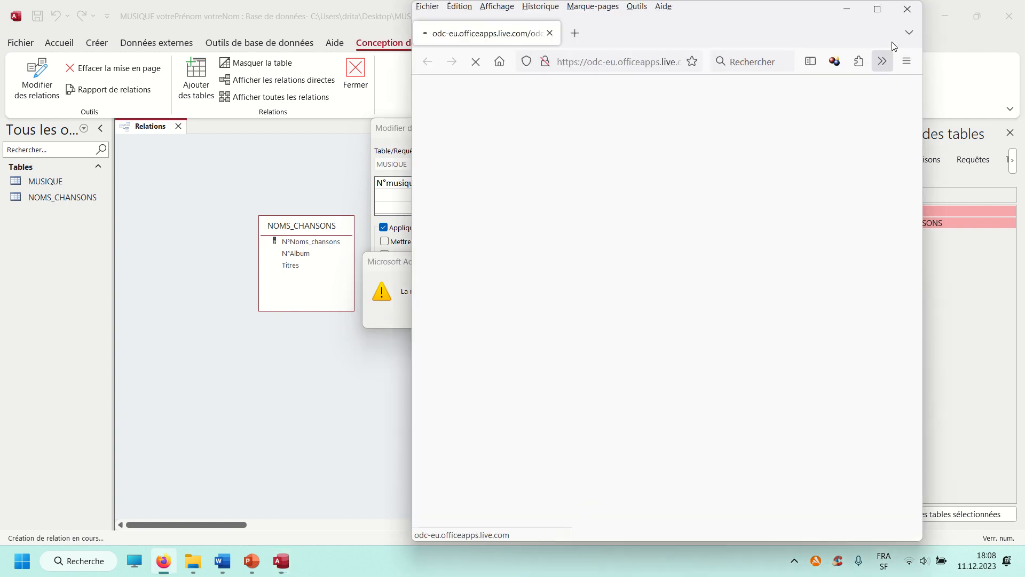
pyautogui.click(907, 9)
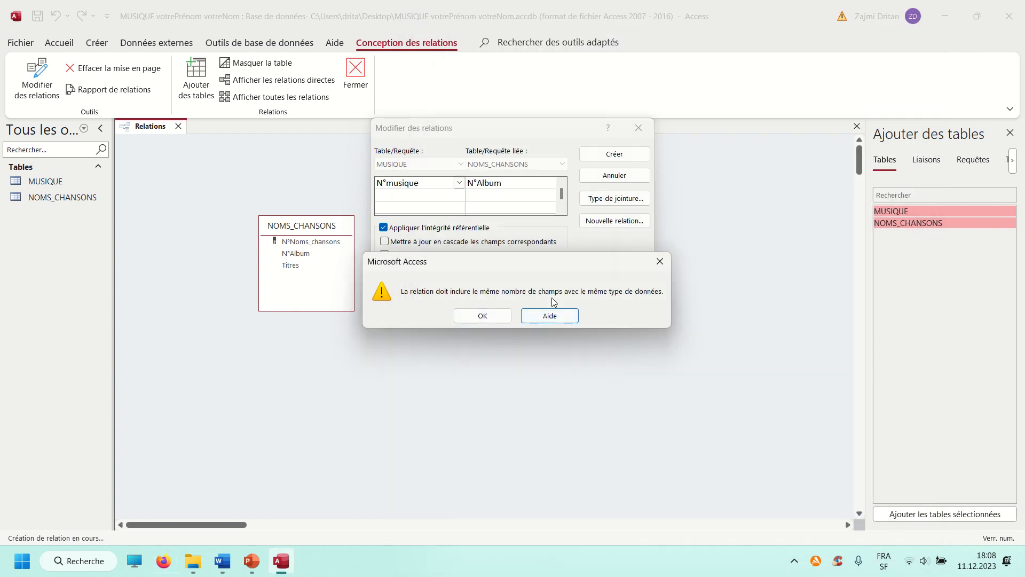
pyautogui.click(483, 315)
pyautogui.click(639, 127)
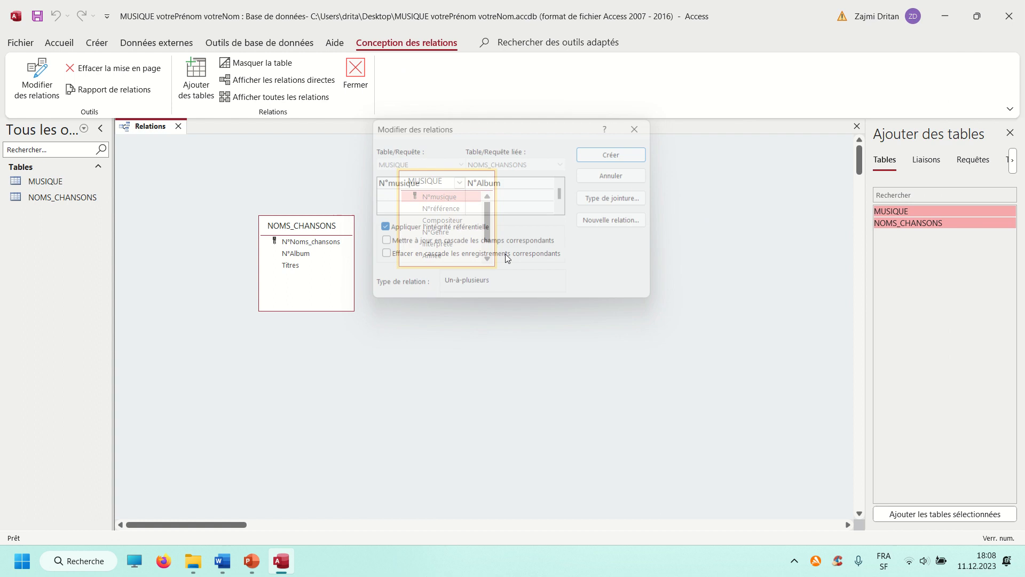
# Change the data type of N°Album in the NOMS_CHANSONS table to Numérique, saving the design and closing it
pyautogui.click(297, 265)
pyautogui.rightClick(319, 223)
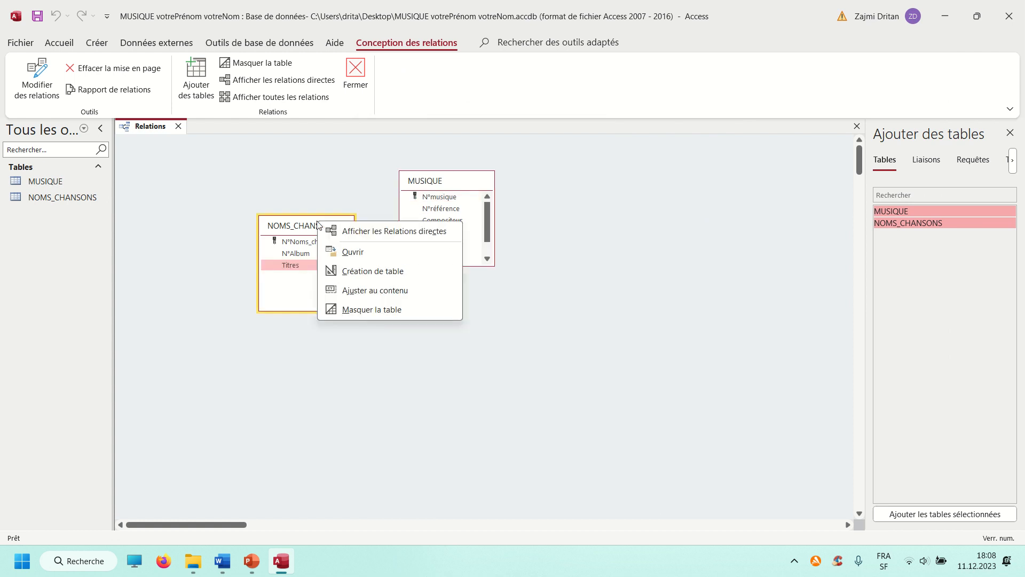
pyautogui.click(365, 271)
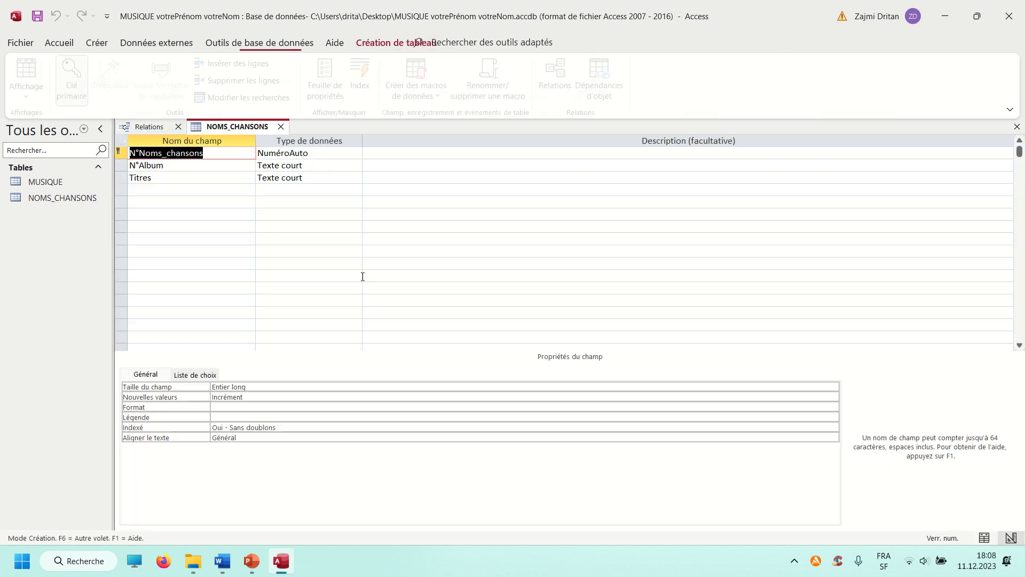
pyautogui.click(220, 165)
pyautogui.click(316, 167)
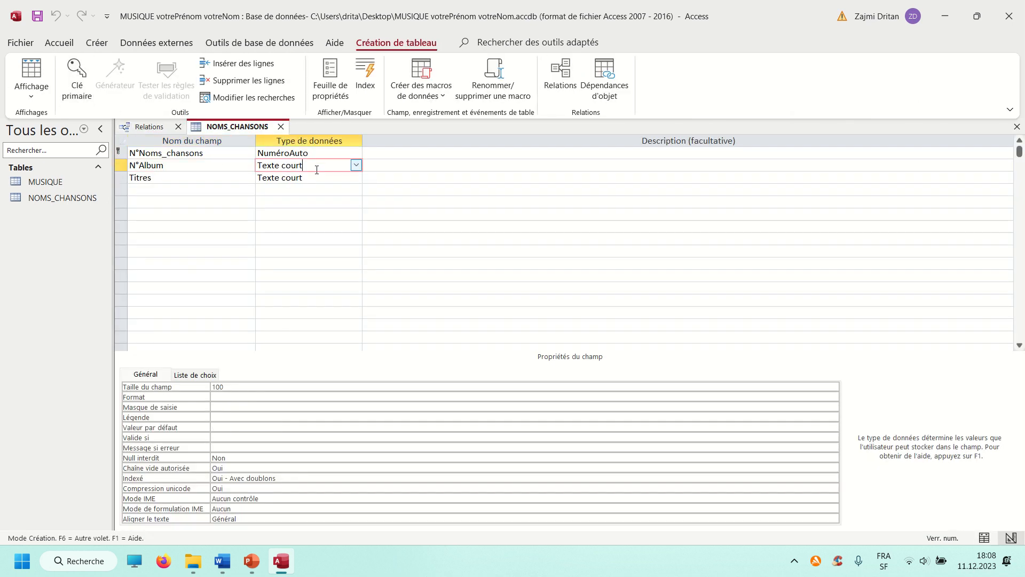
pyautogui.click(356, 166)
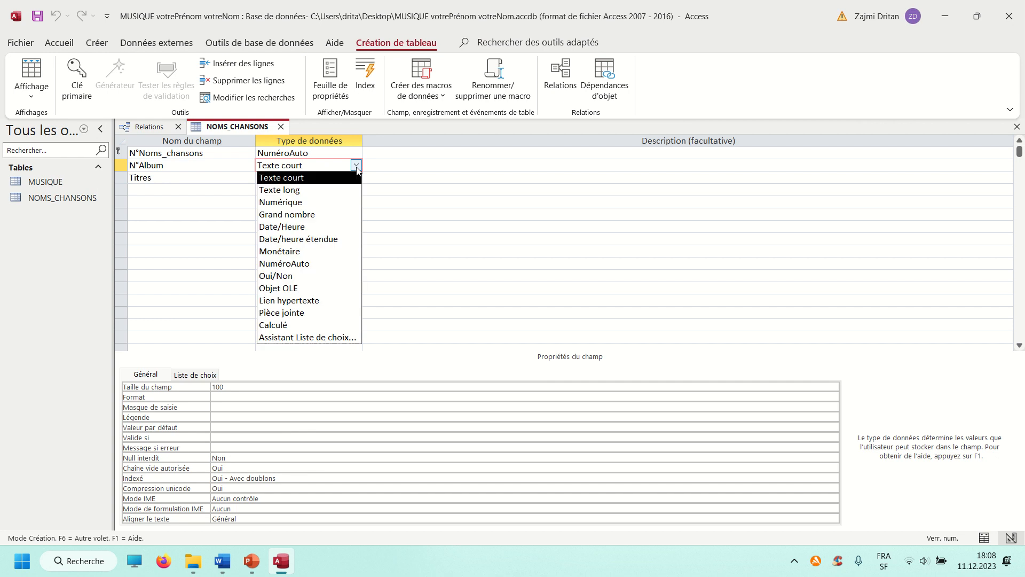
pyautogui.click(324, 201)
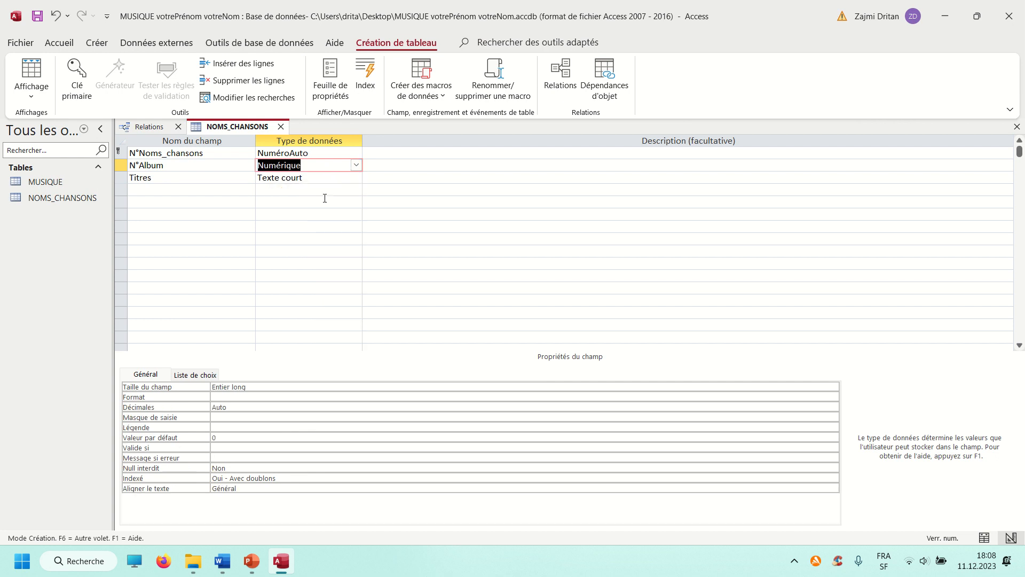
pyautogui.click(279, 127)
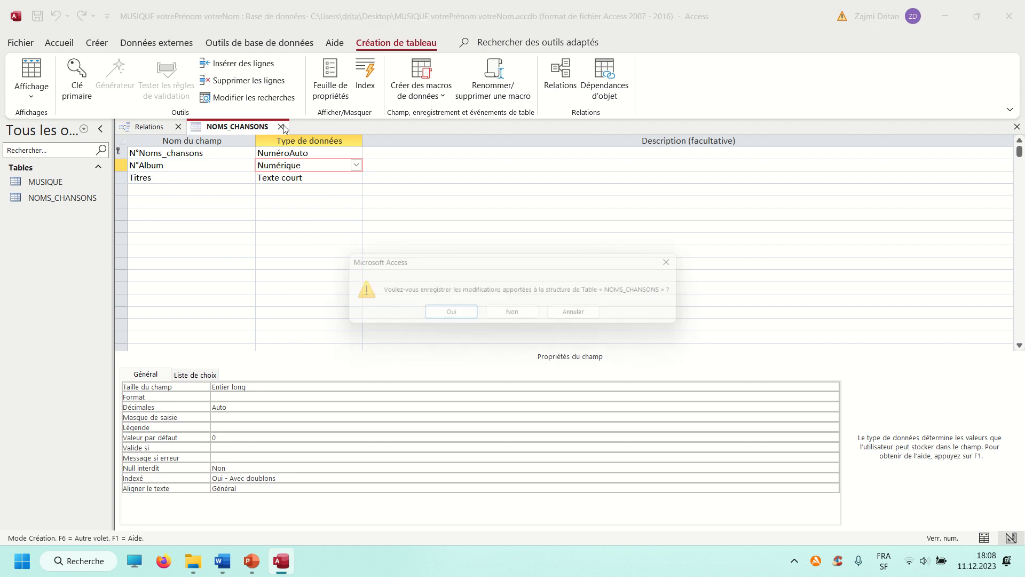
pyautogui.click(430, 320)
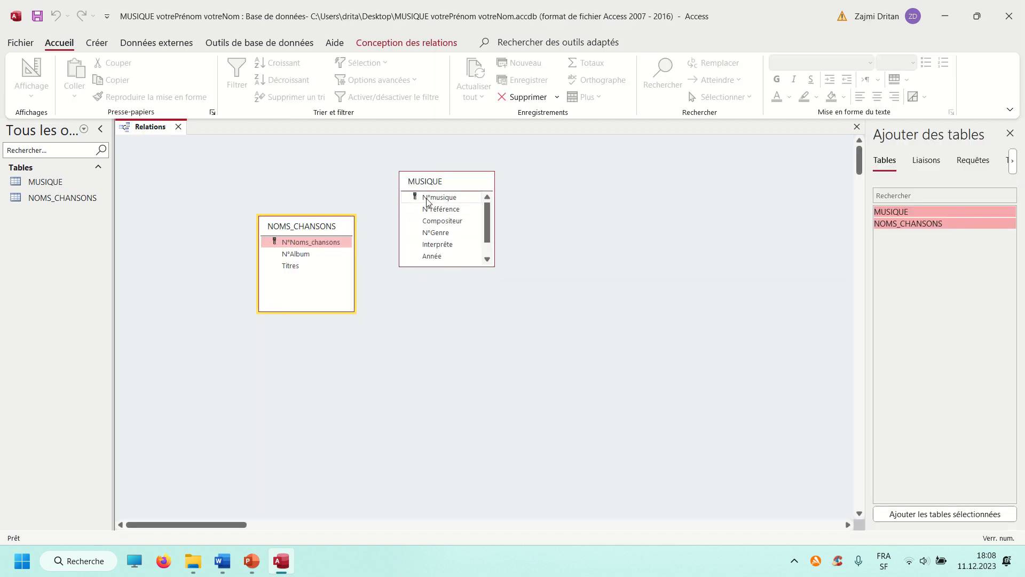
# Create the relationship from N°musique in MUSIQUE to N°Album in NOMS_CHANSONS, applying referential integrity
pyautogui.moveTo(435, 197); pyautogui.dragTo(307, 258)
pyautogui.click(403, 231)
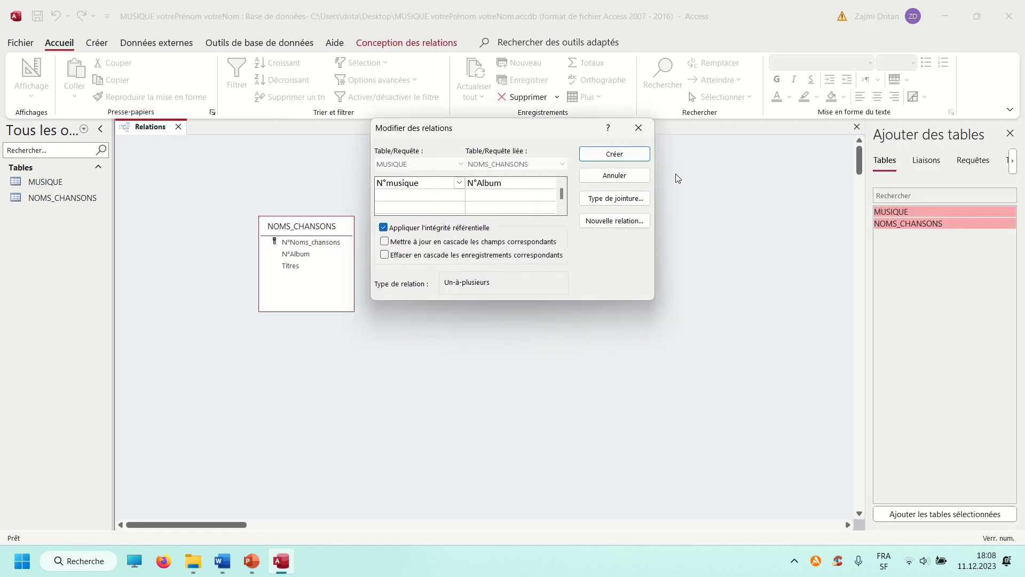
pyautogui.click(615, 154)
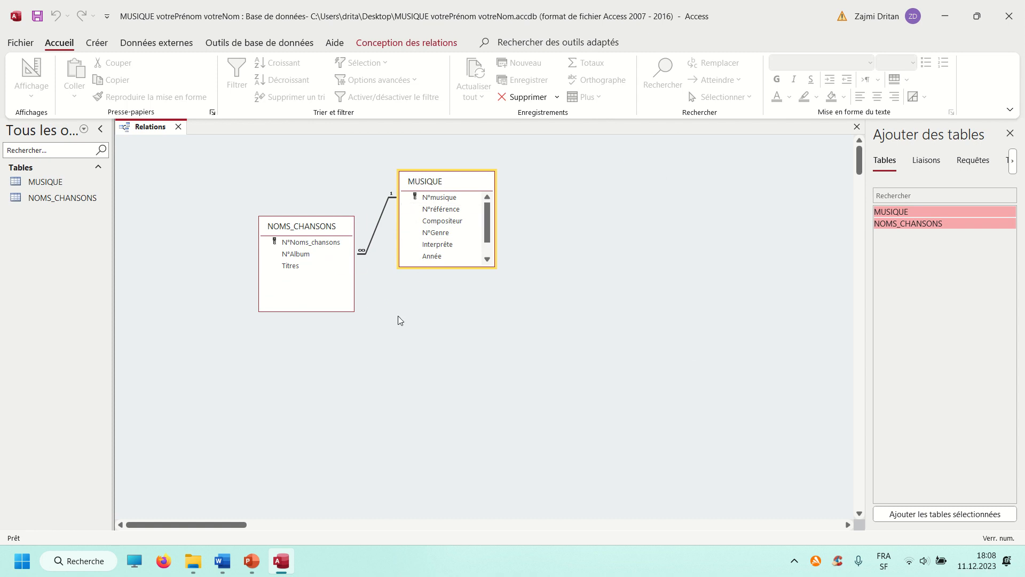
# Review the NOMS_CHANSONS table design, checking the field data types and the field size of Titres
pyautogui.moveTo(226, 566)
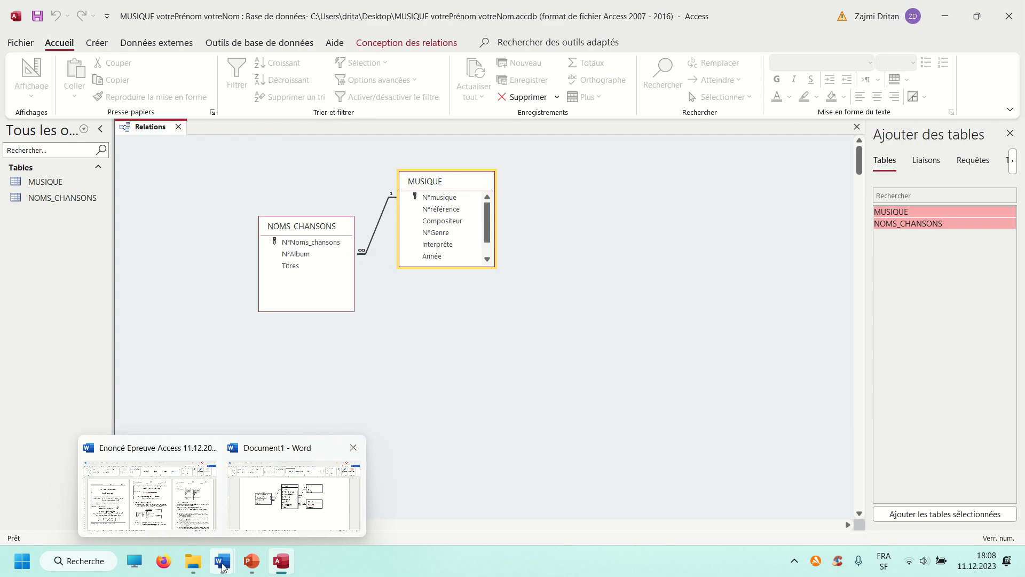
pyautogui.click(308, 230)
pyautogui.rightClick(308, 229)
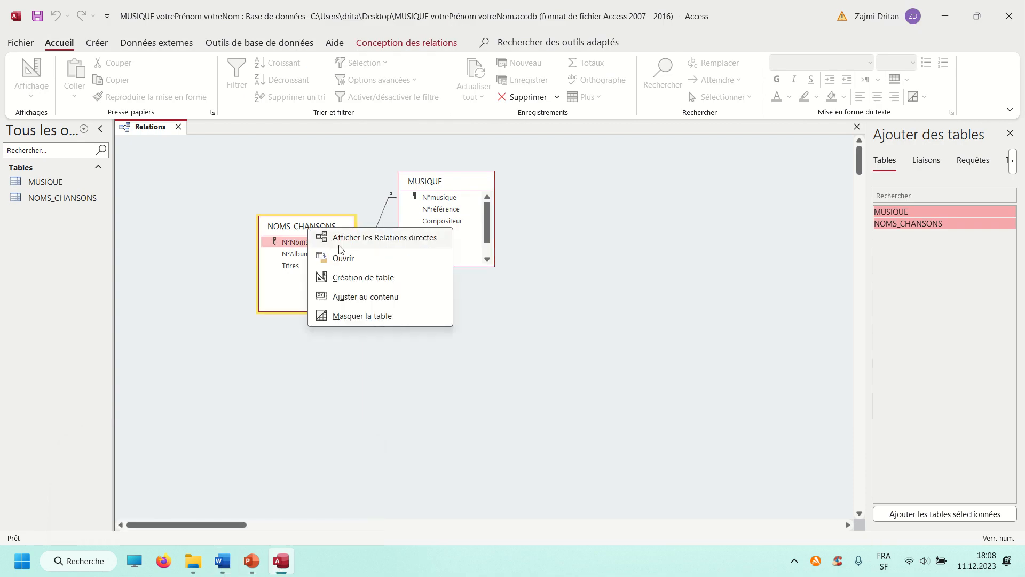
pyautogui.click(344, 277)
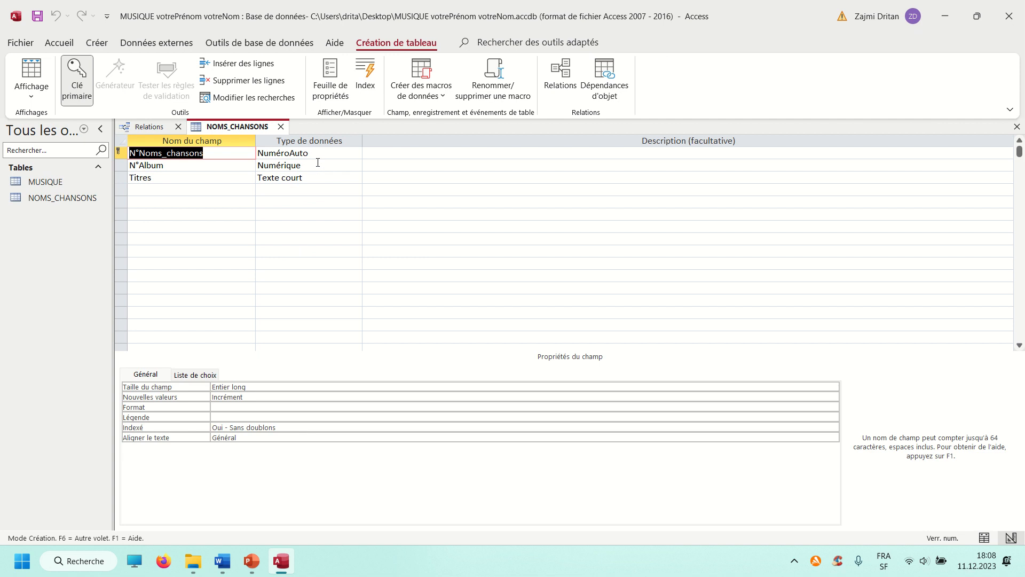
pyautogui.press('Tab')
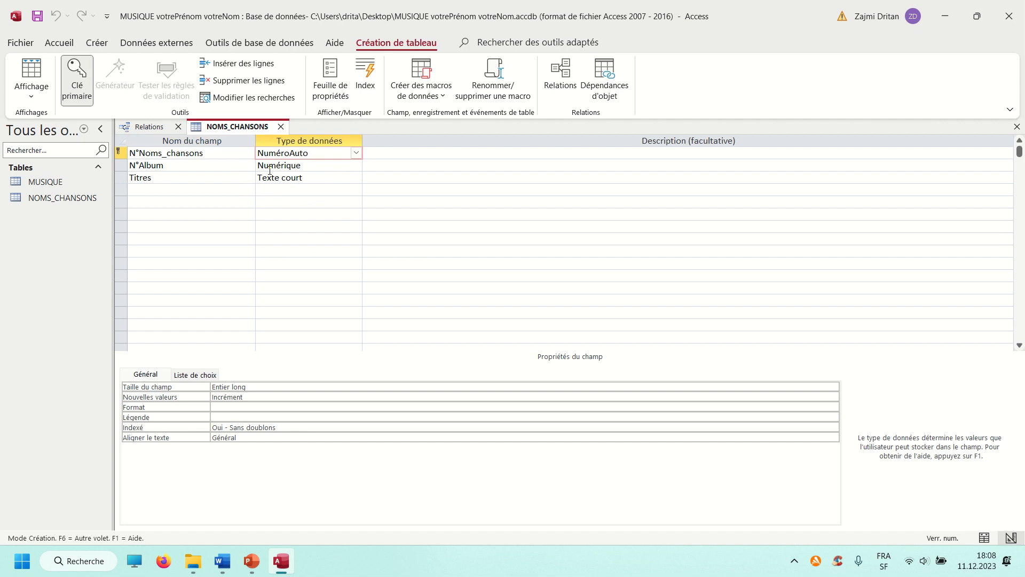
pyautogui.click(287, 178)
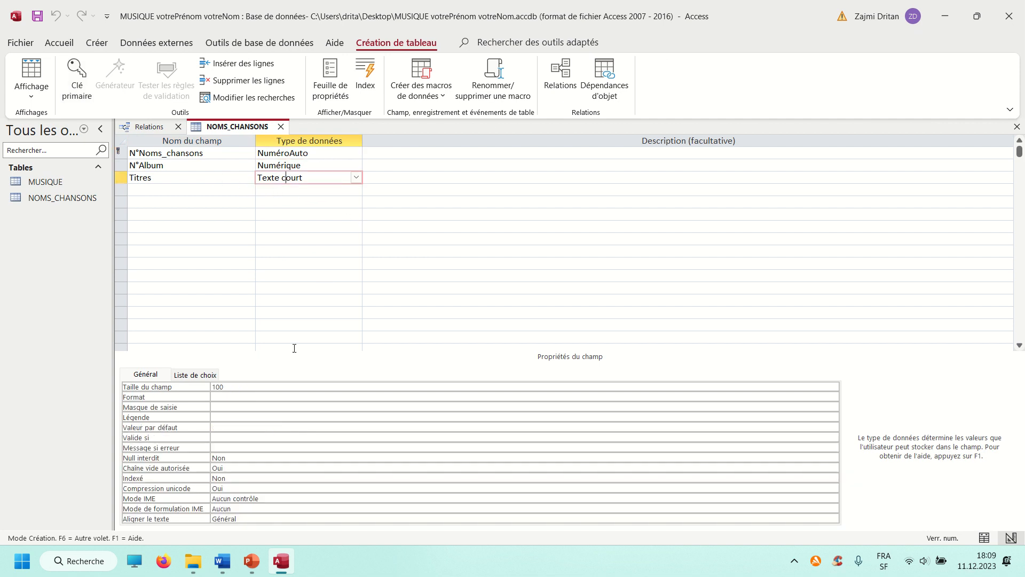
pyautogui.click(230, 387)
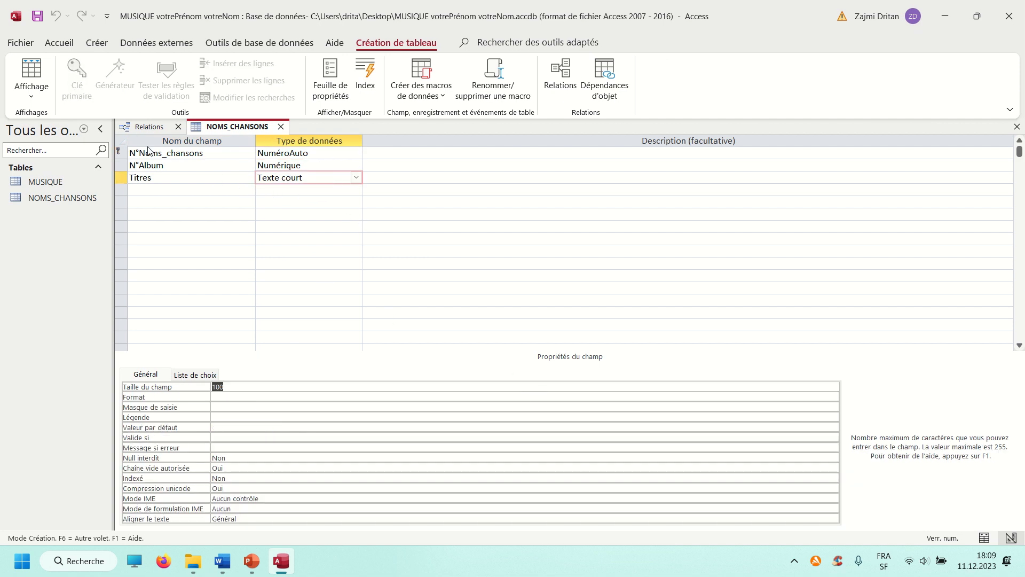
pyautogui.click(280, 127)
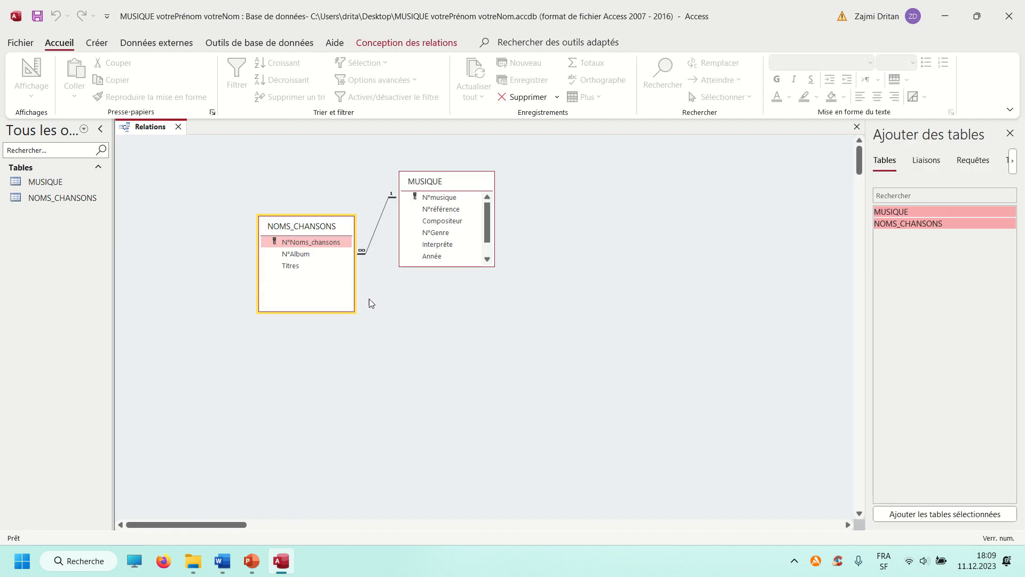
# Open the MUSIQUE table design from the relationships layout and check the field size of N°référence
pyautogui.rightClick(454, 184)
pyautogui.click(511, 235)
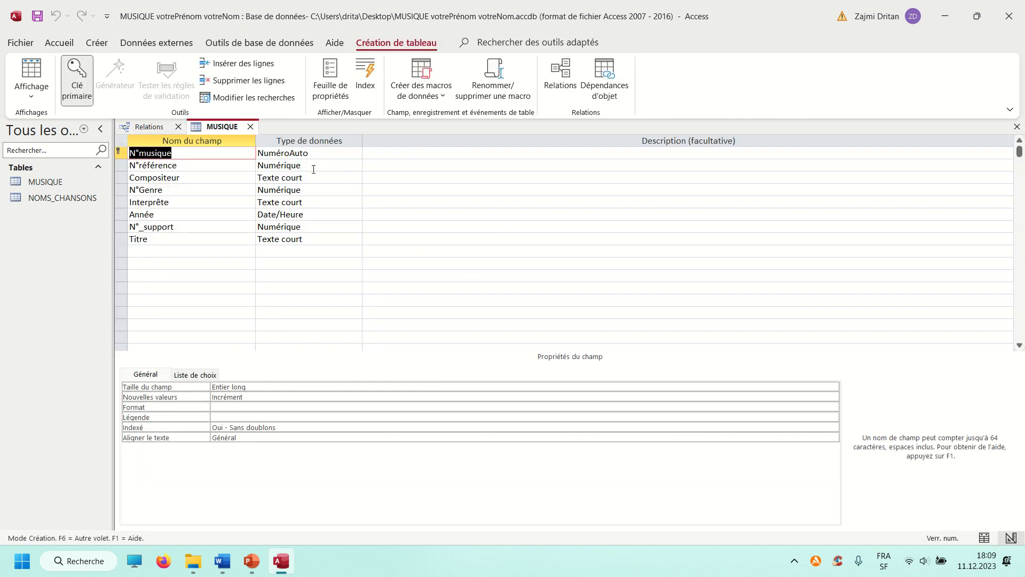
pyautogui.click(312, 166)
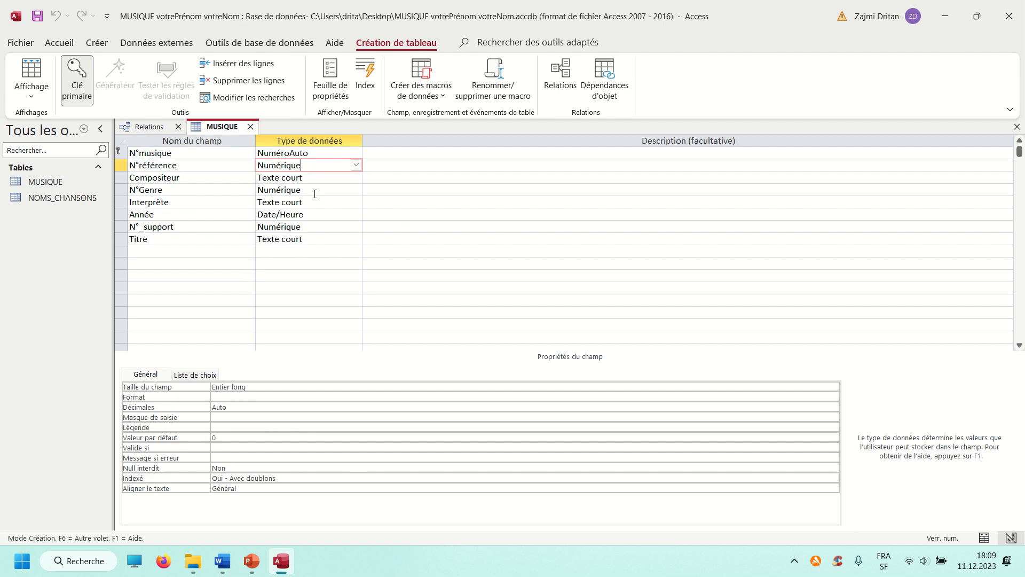
pyautogui.click(257, 390)
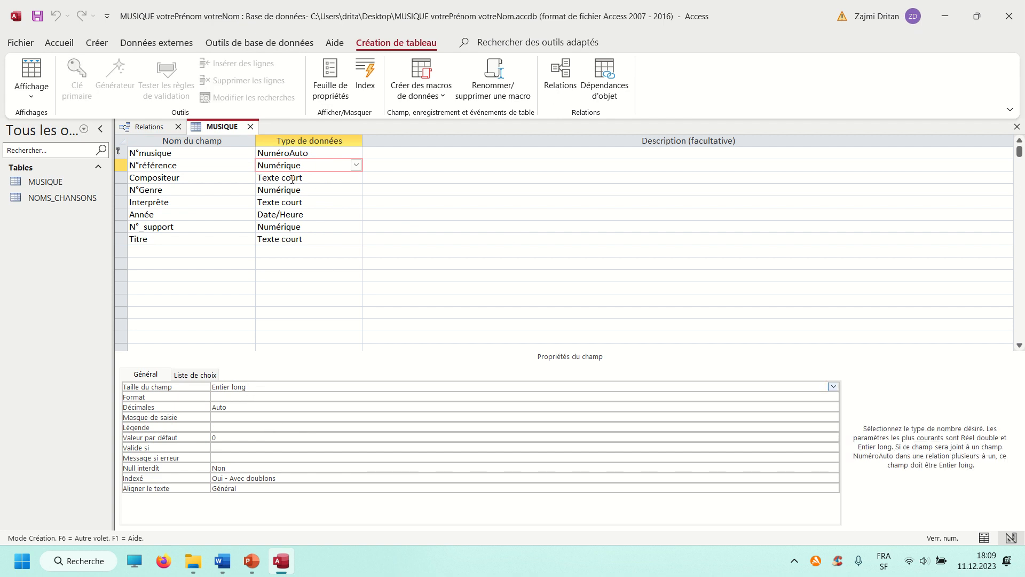